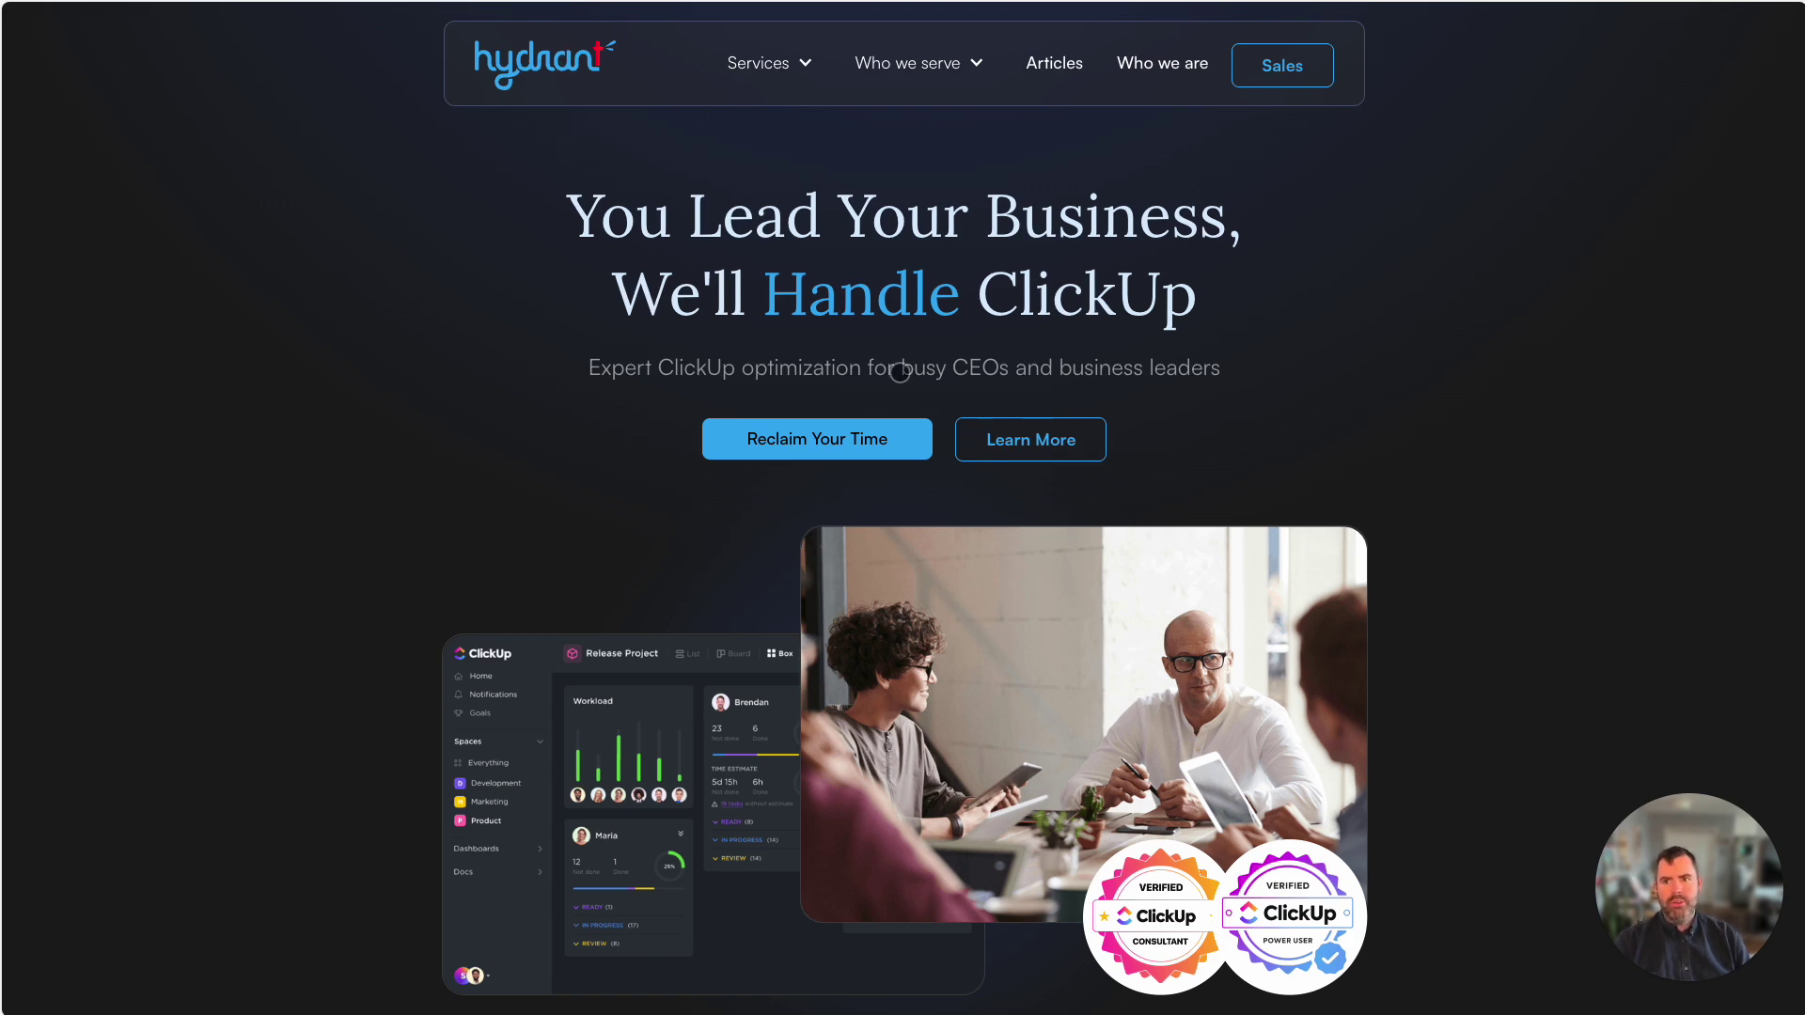
Step: View the Hydrant home page and open its Software Development service page
scroll(848, 517, "down", 1)
scroll(841, 487, "up", 1)
mouse_move(772, 62)
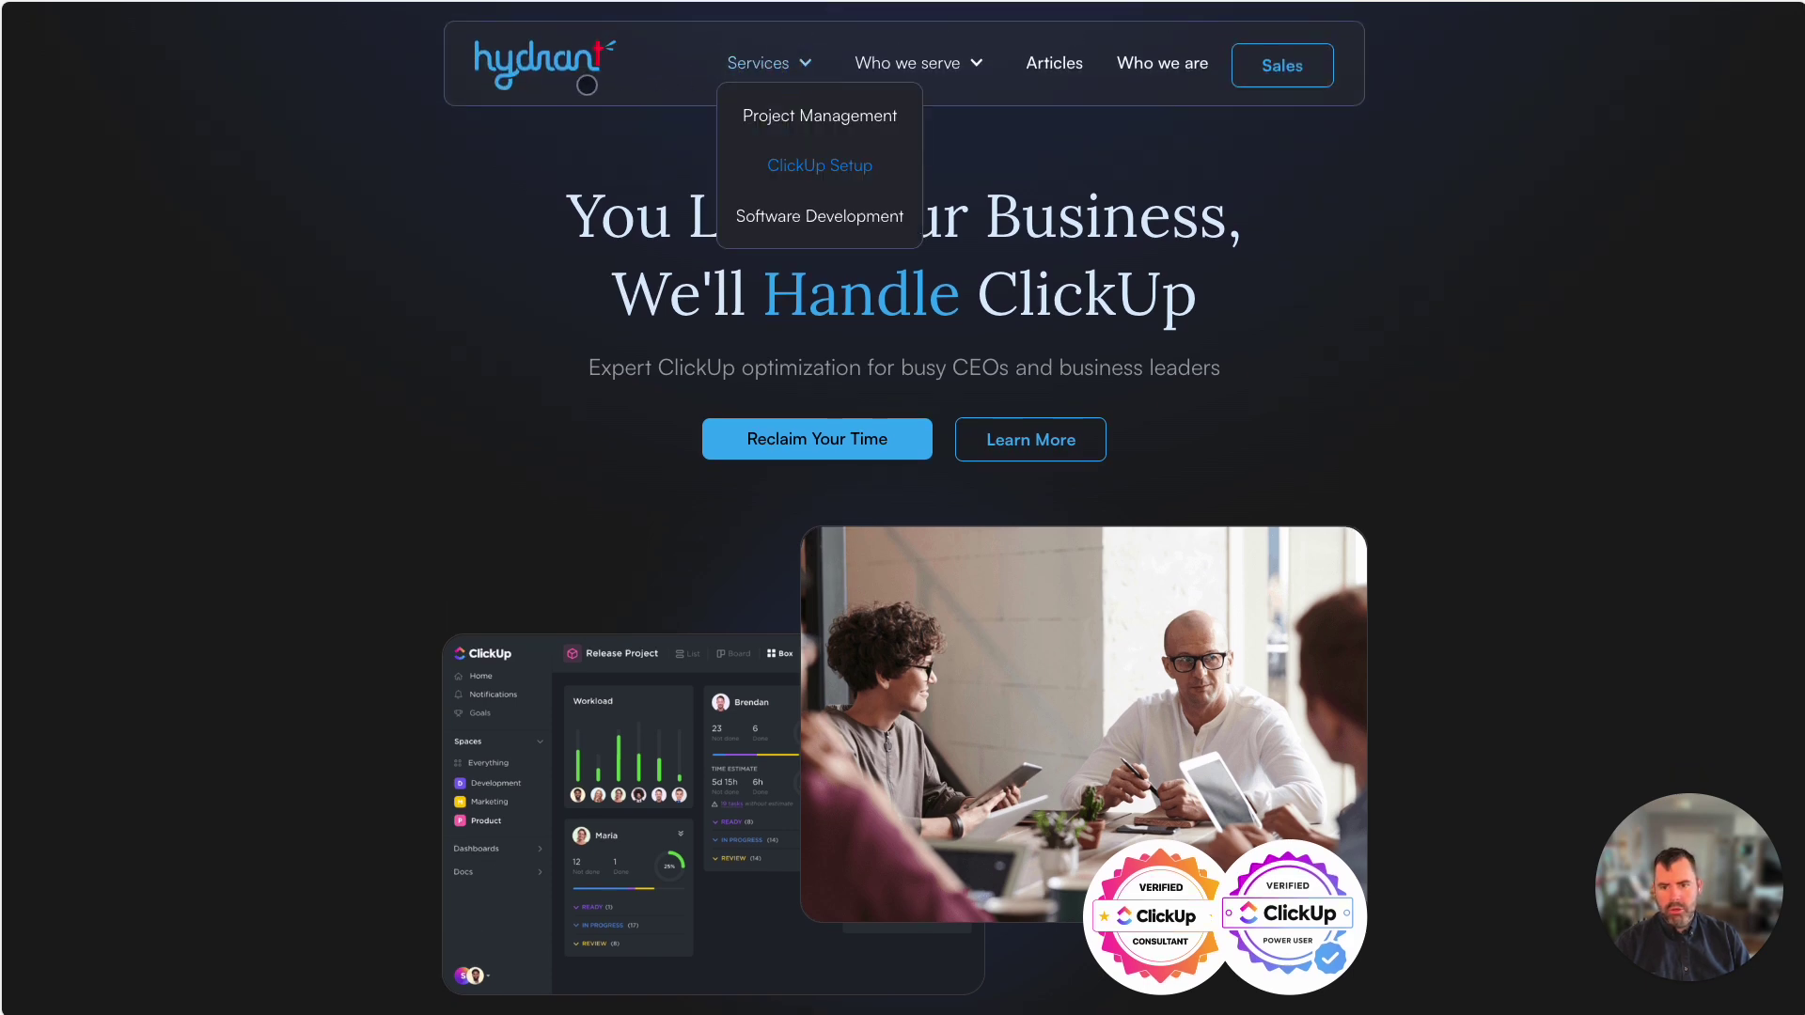
left_click(821, 210)
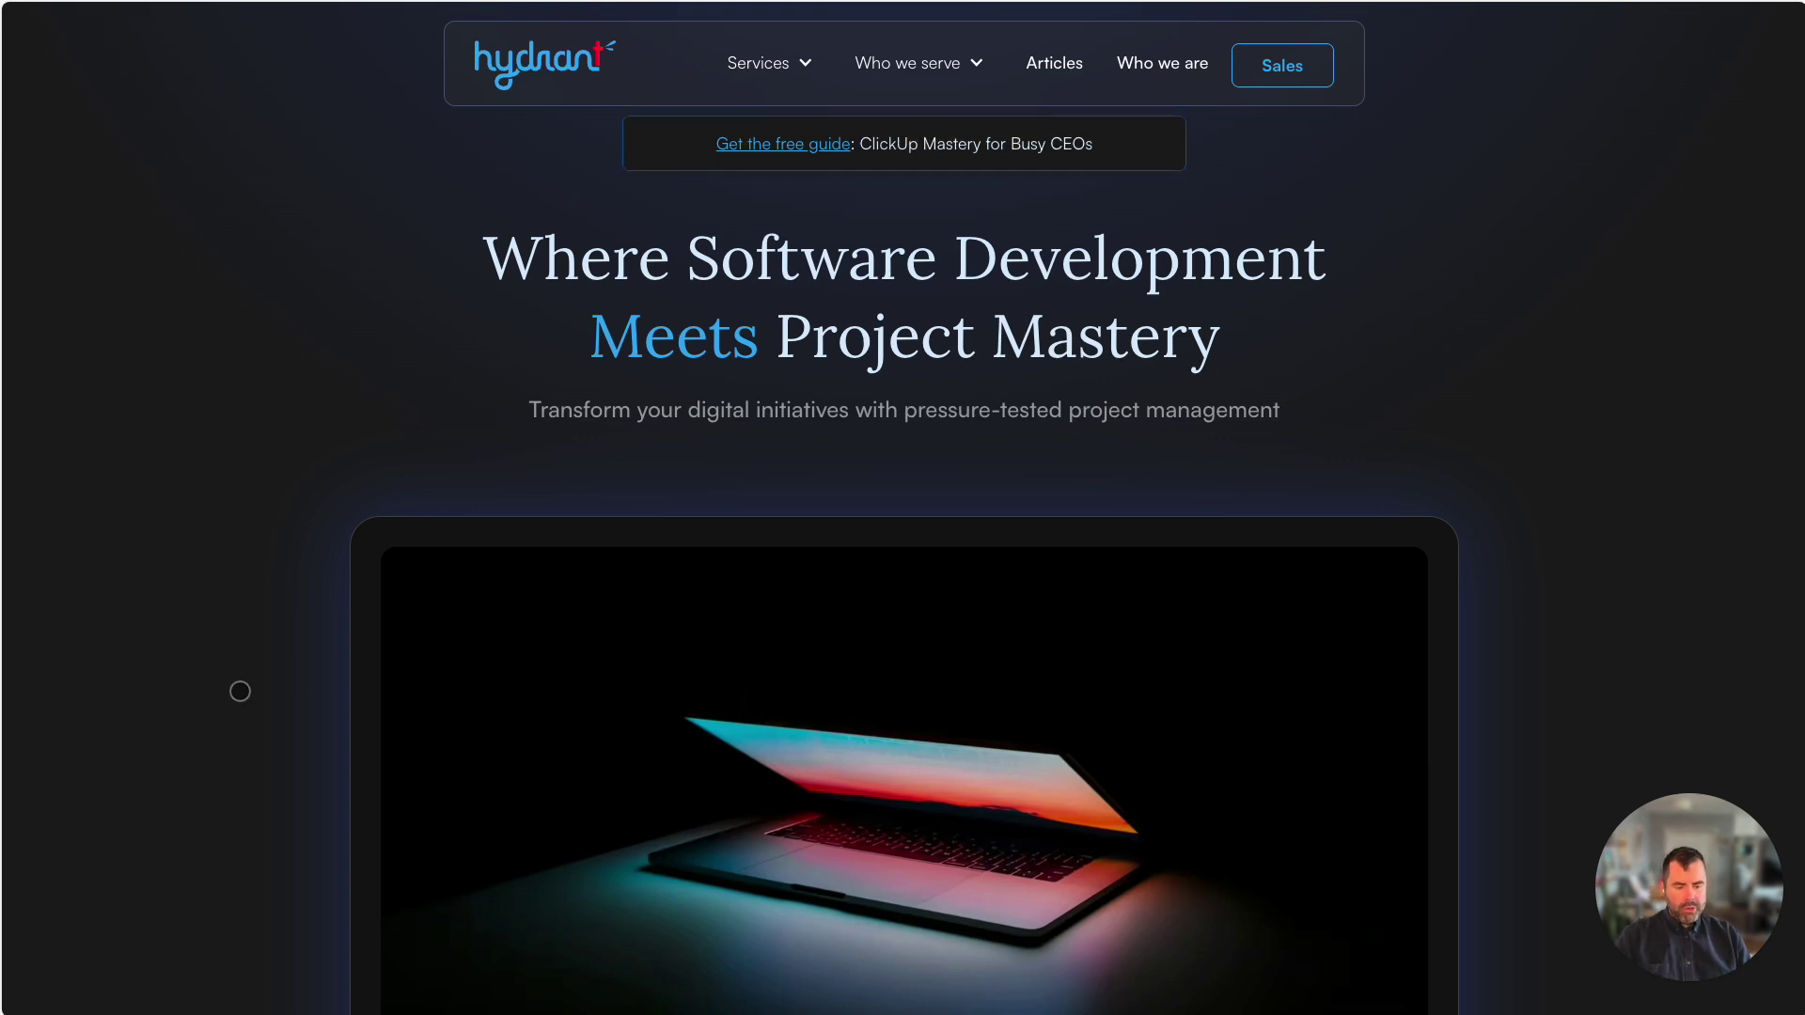
Step: Switch to the Claude conversation on extracting success criteria and read the prompts and replies about the ClickUp CSV
mouse_move(2, 507)
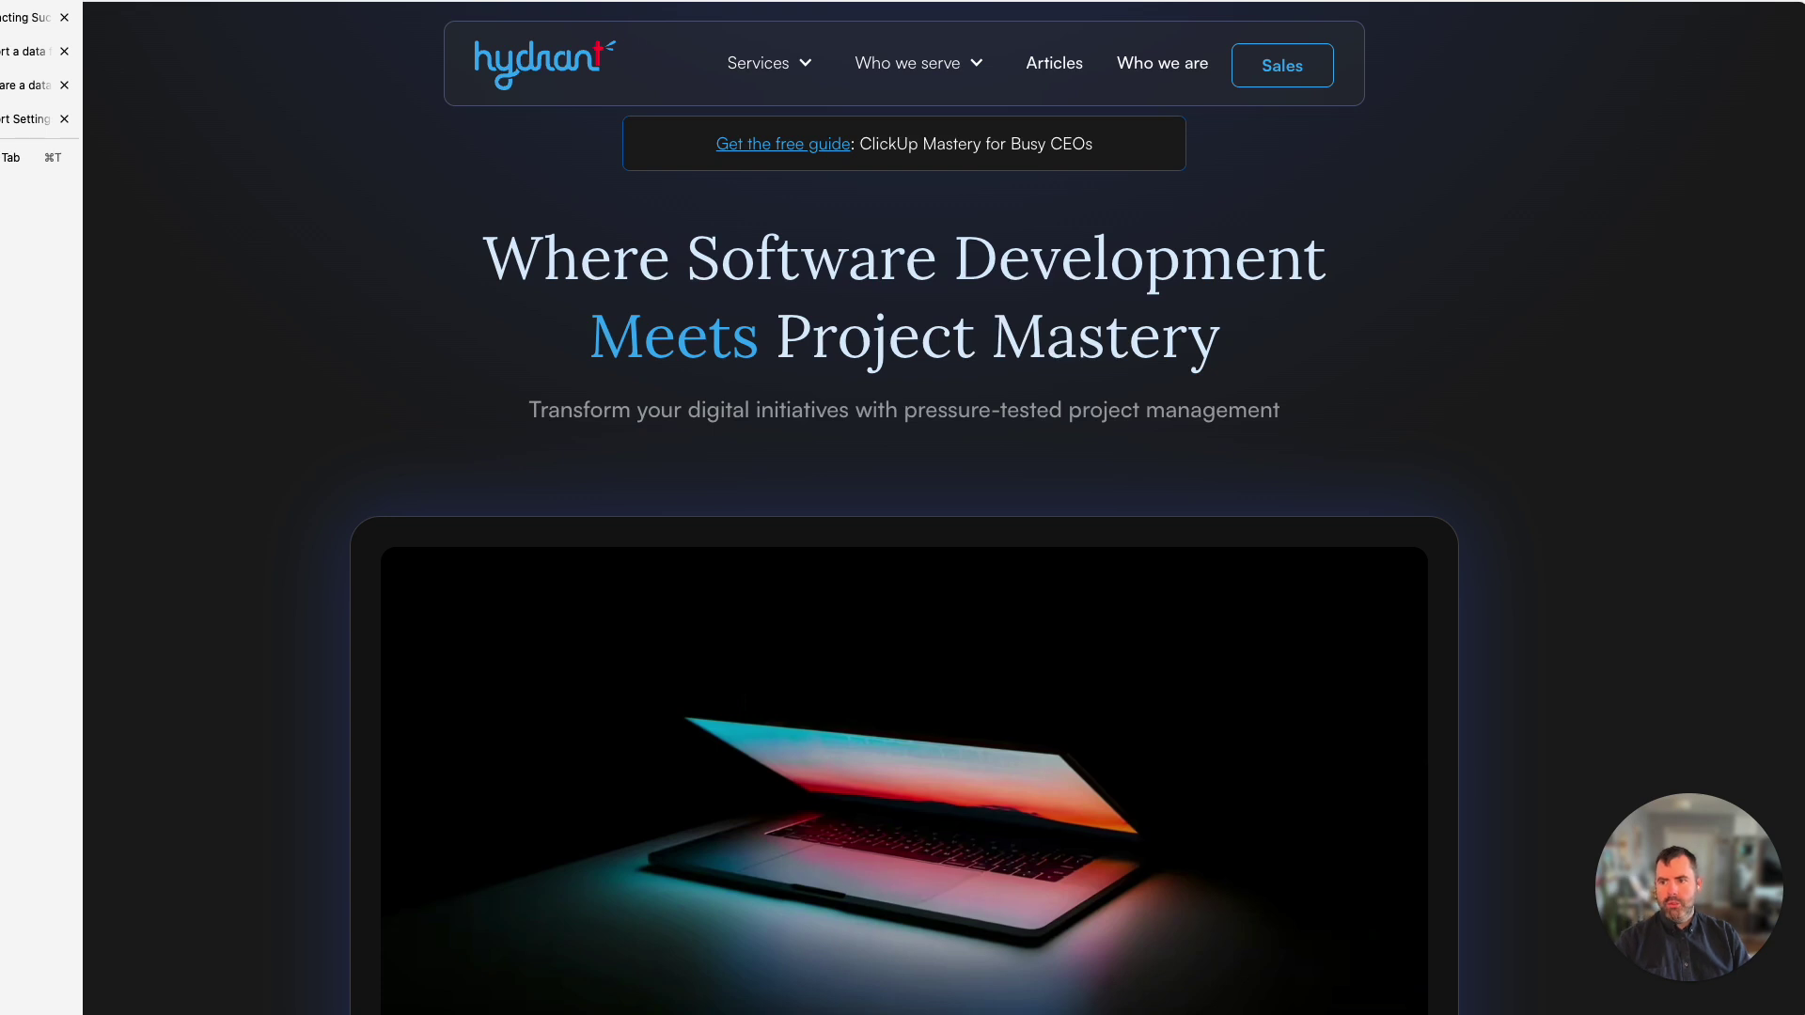
left_click(28, 8)
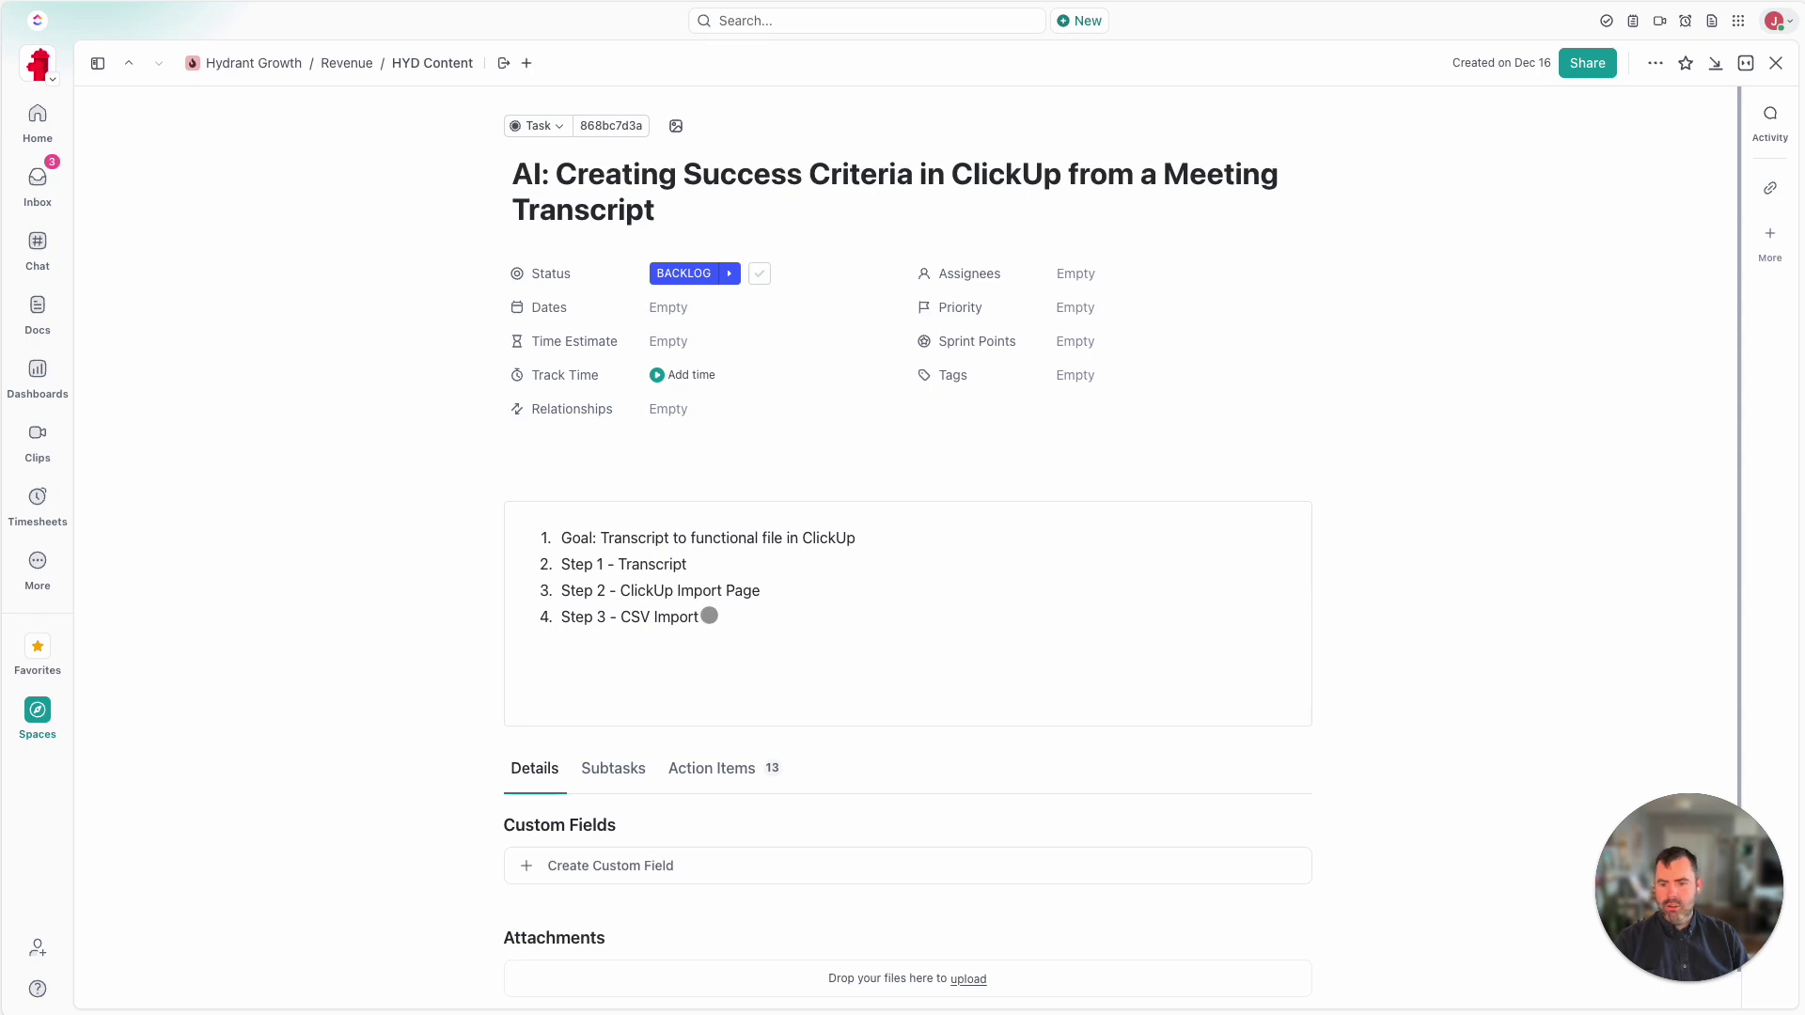
left_click(1, 20)
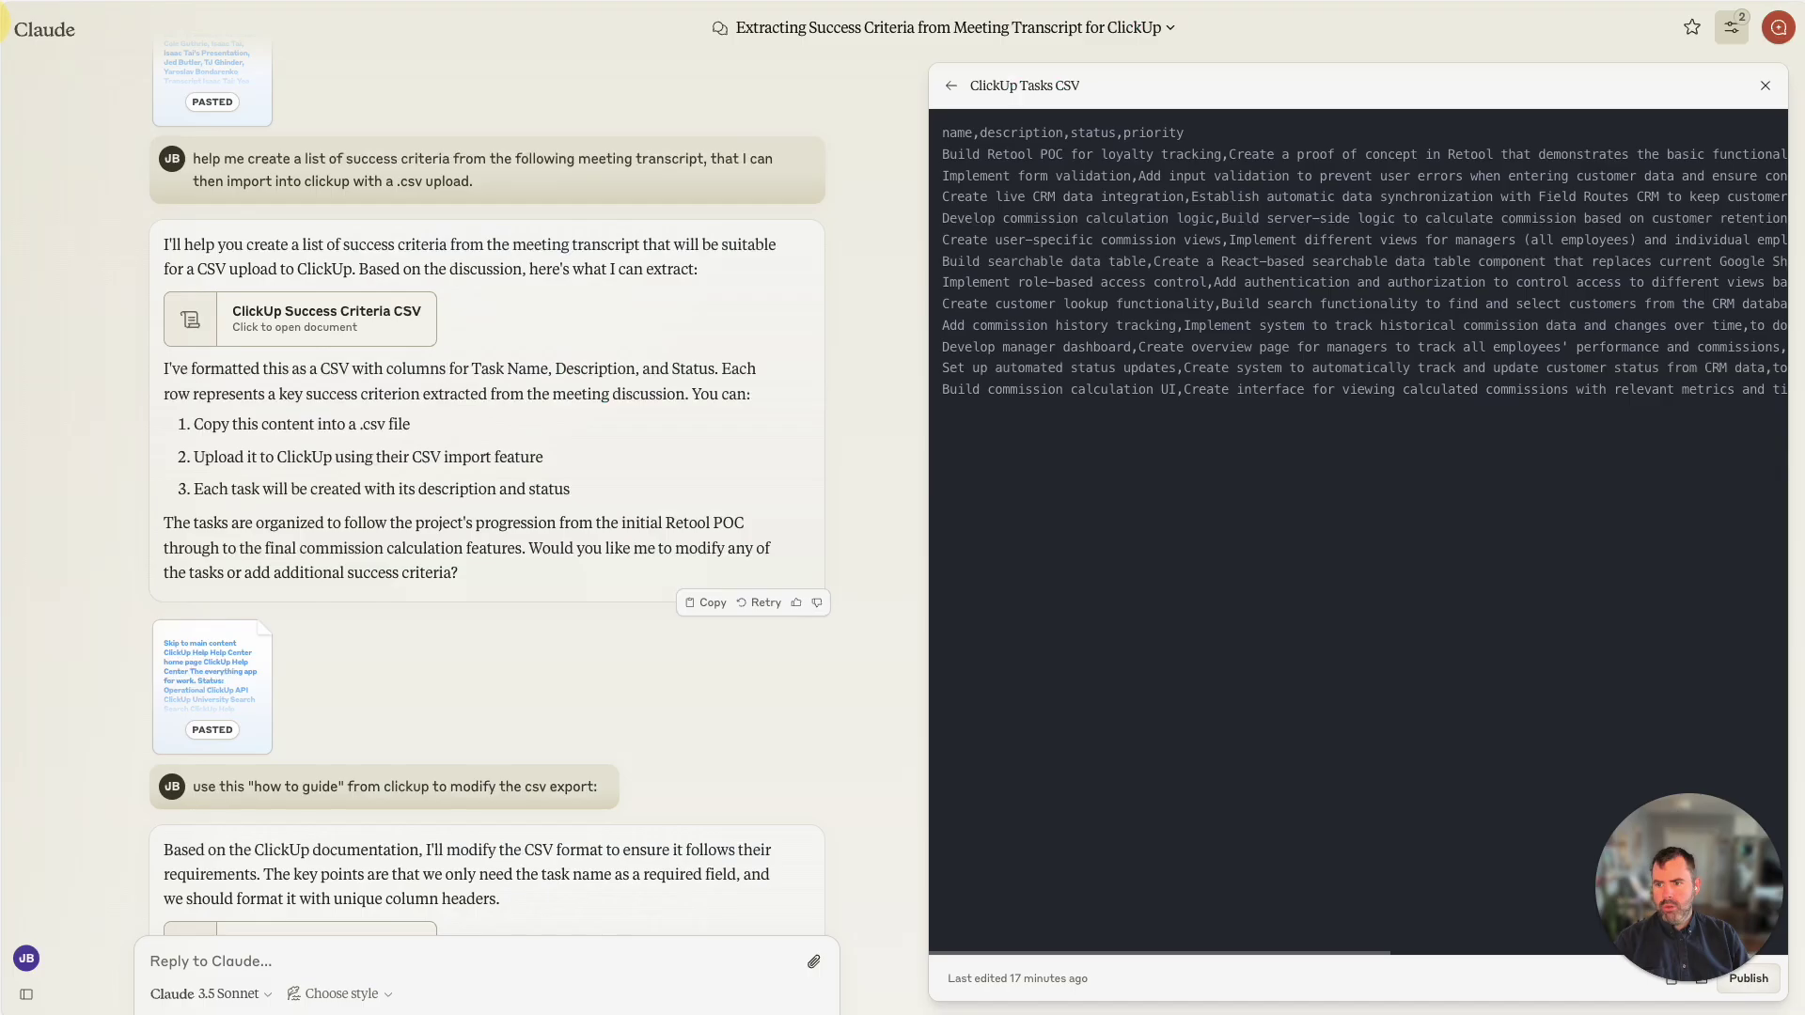
scroll(620, 502, "down", 1)
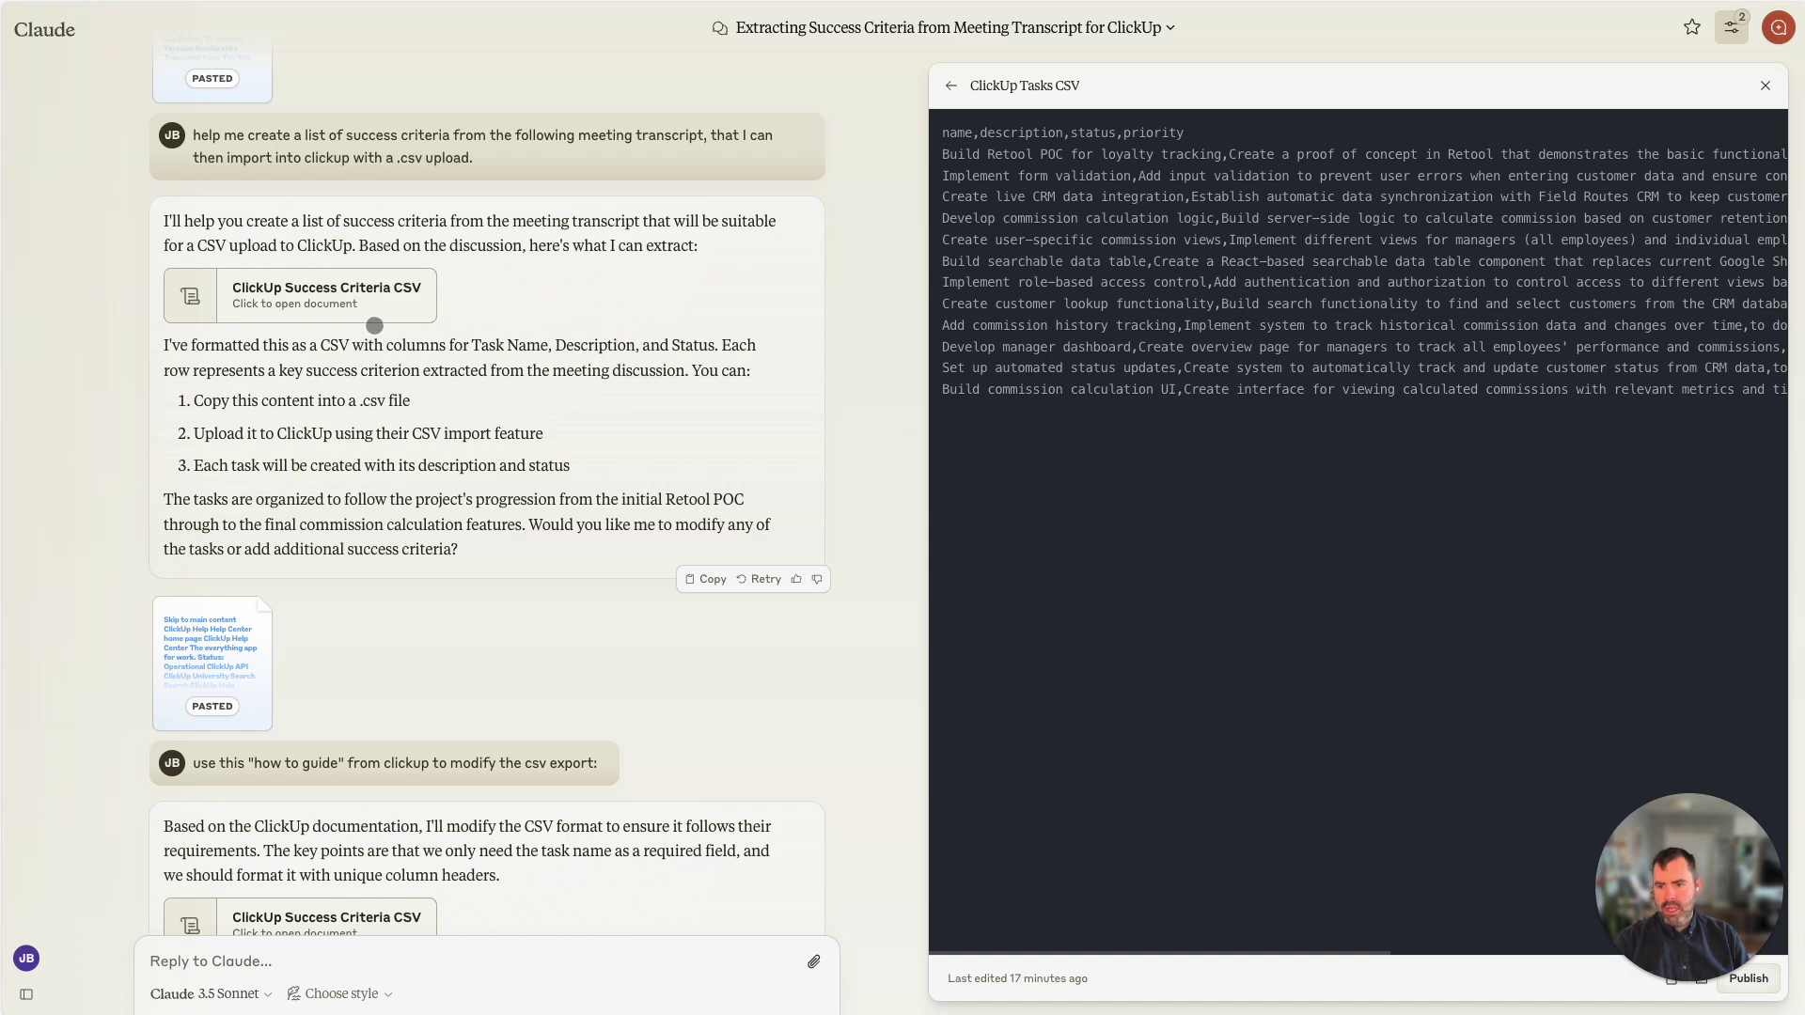
scroll(331, 531, "down", 3)
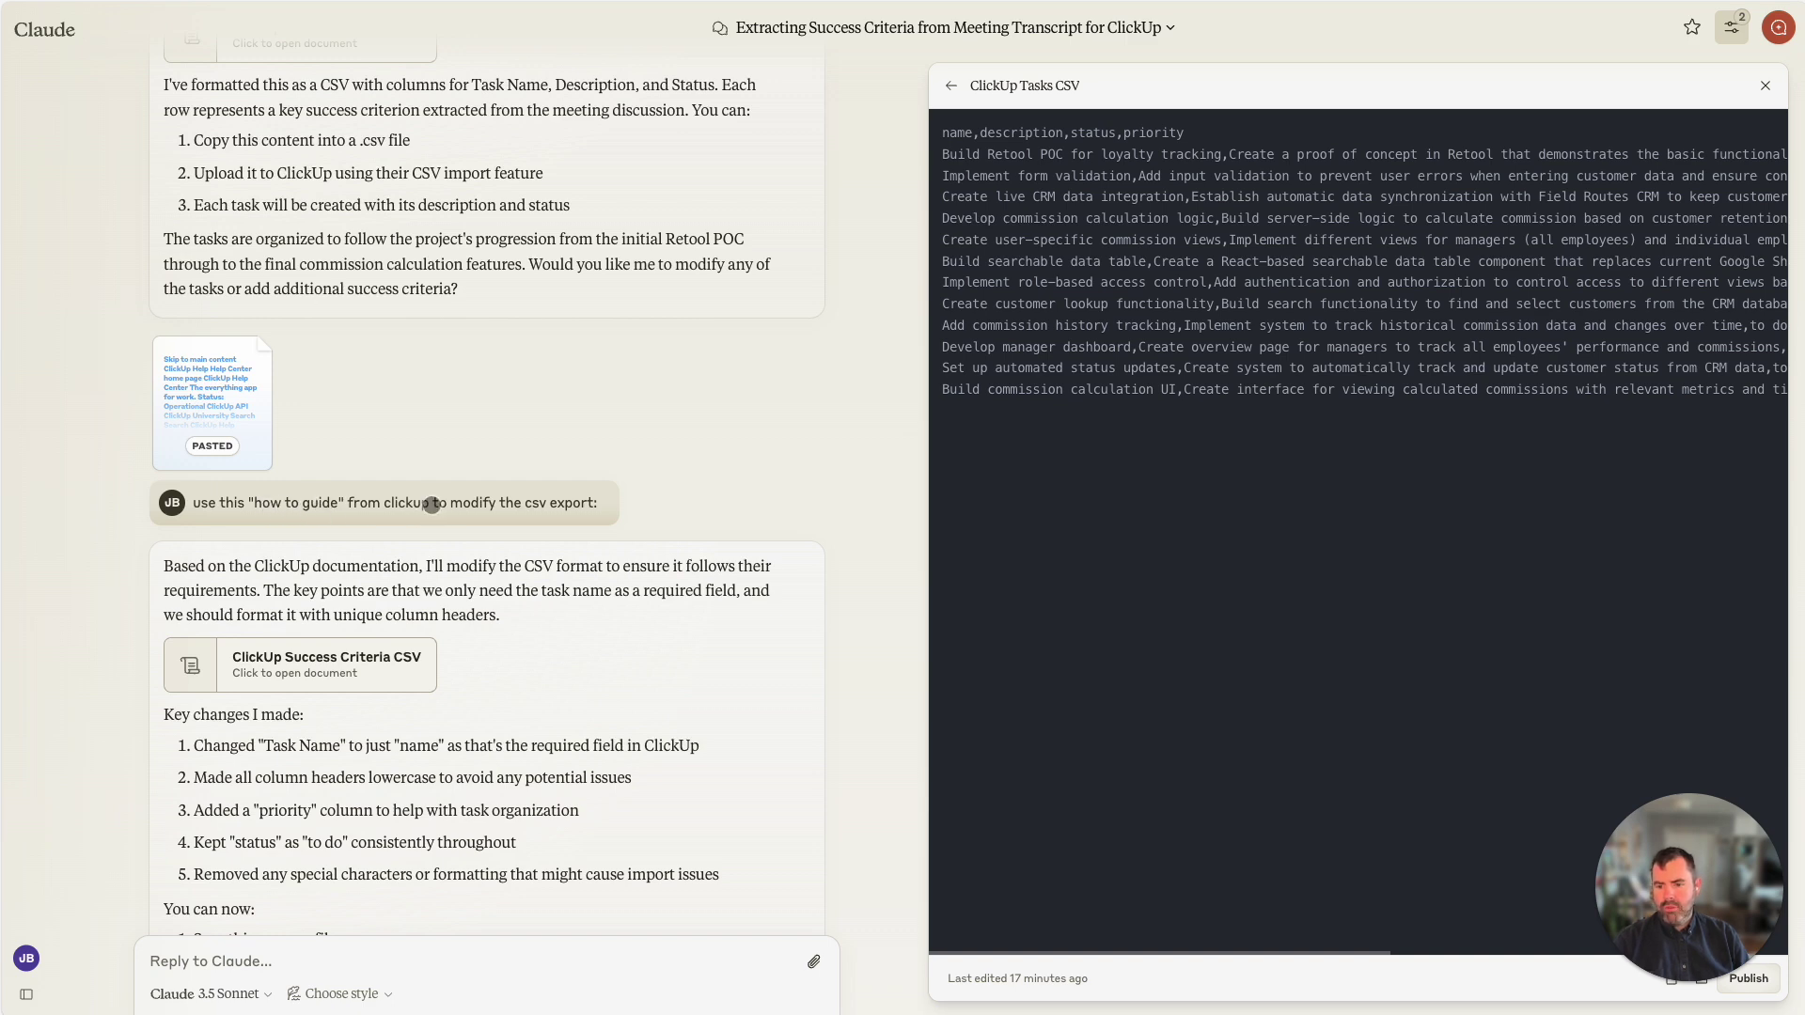
scroll(388, 552, "down", 1)
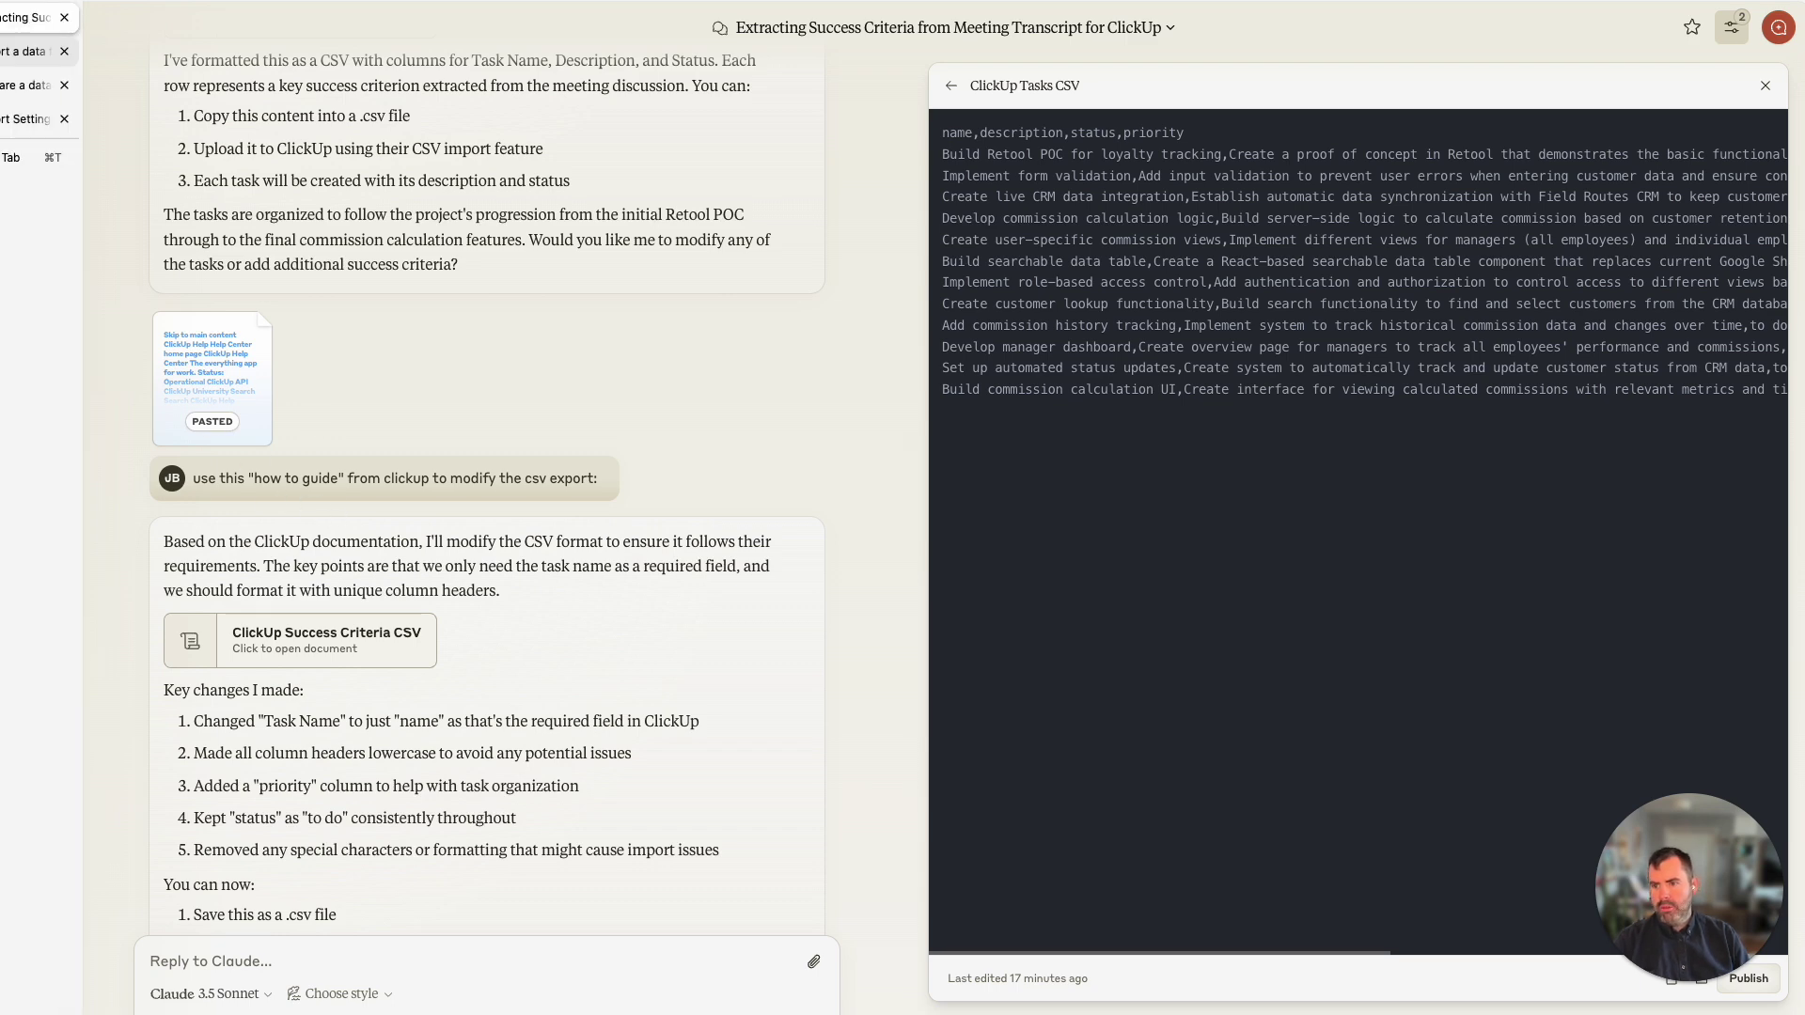
Step: Open the "Prepare a data file for import" article in the ClickUp Help Center and copy the whole page's text
left_click(3, 52)
scroll(999, 580, "up", 3)
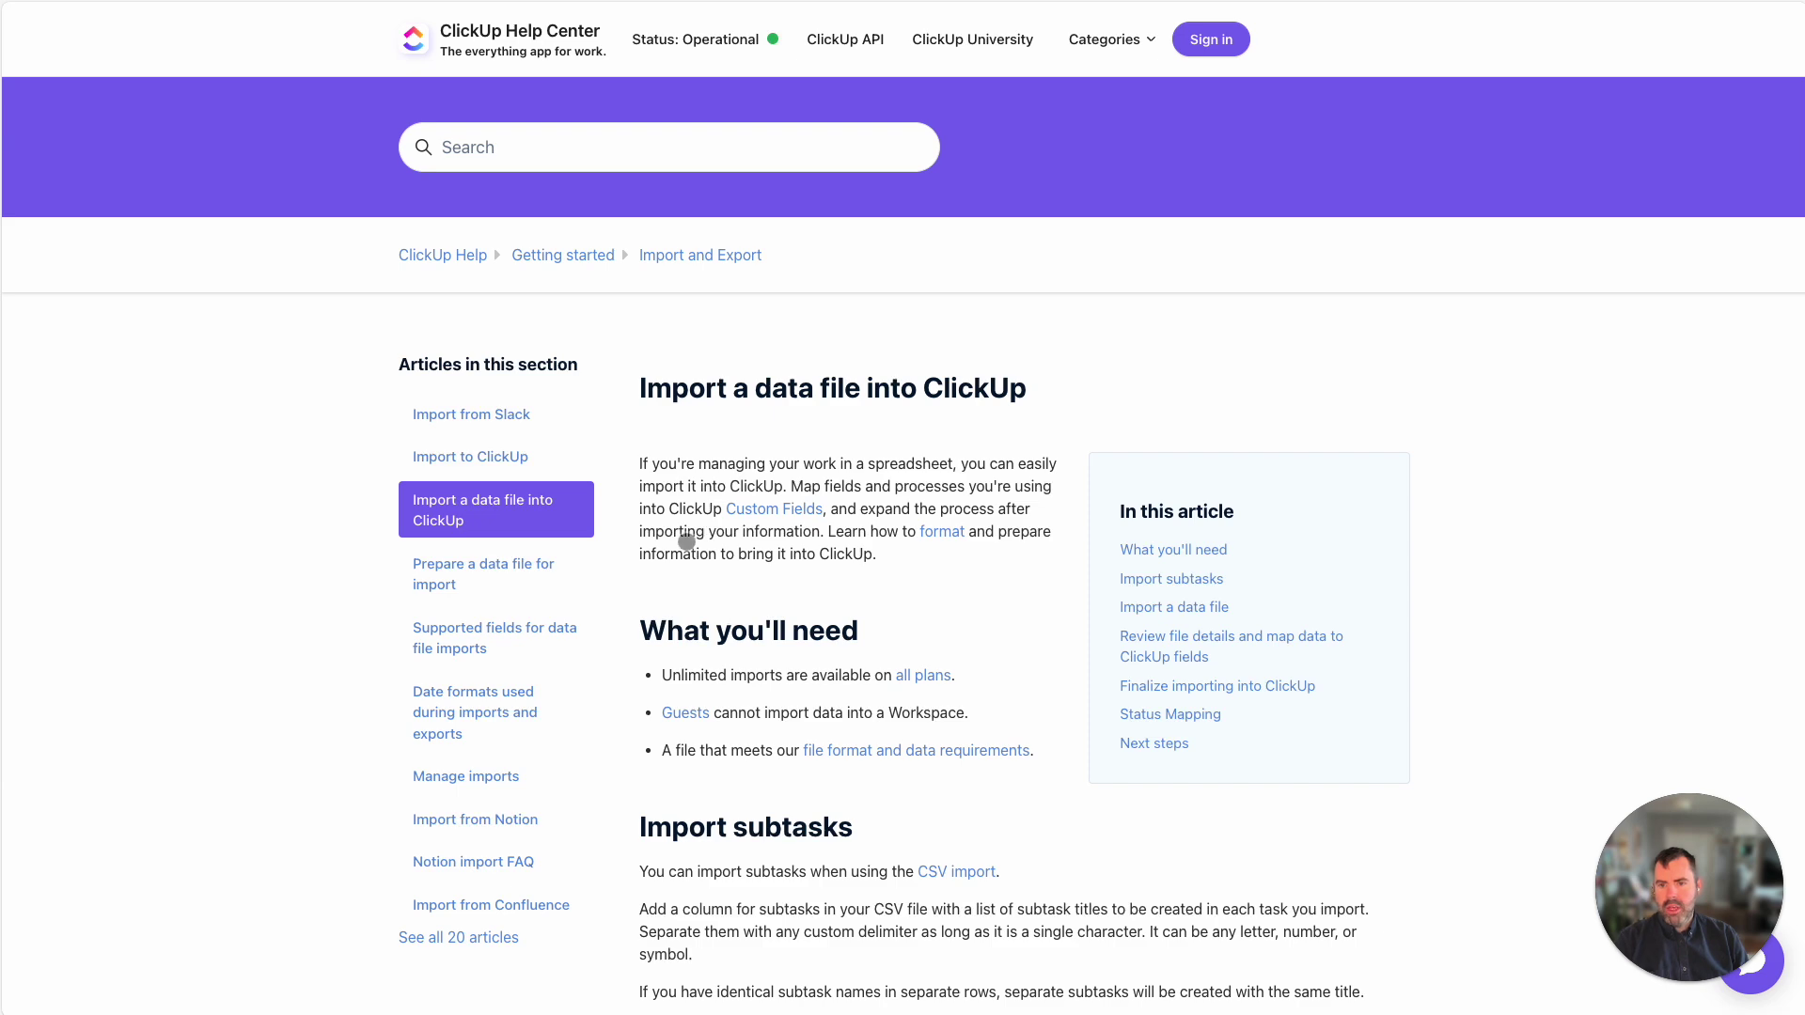
scroll(877, 688, "down", 2)
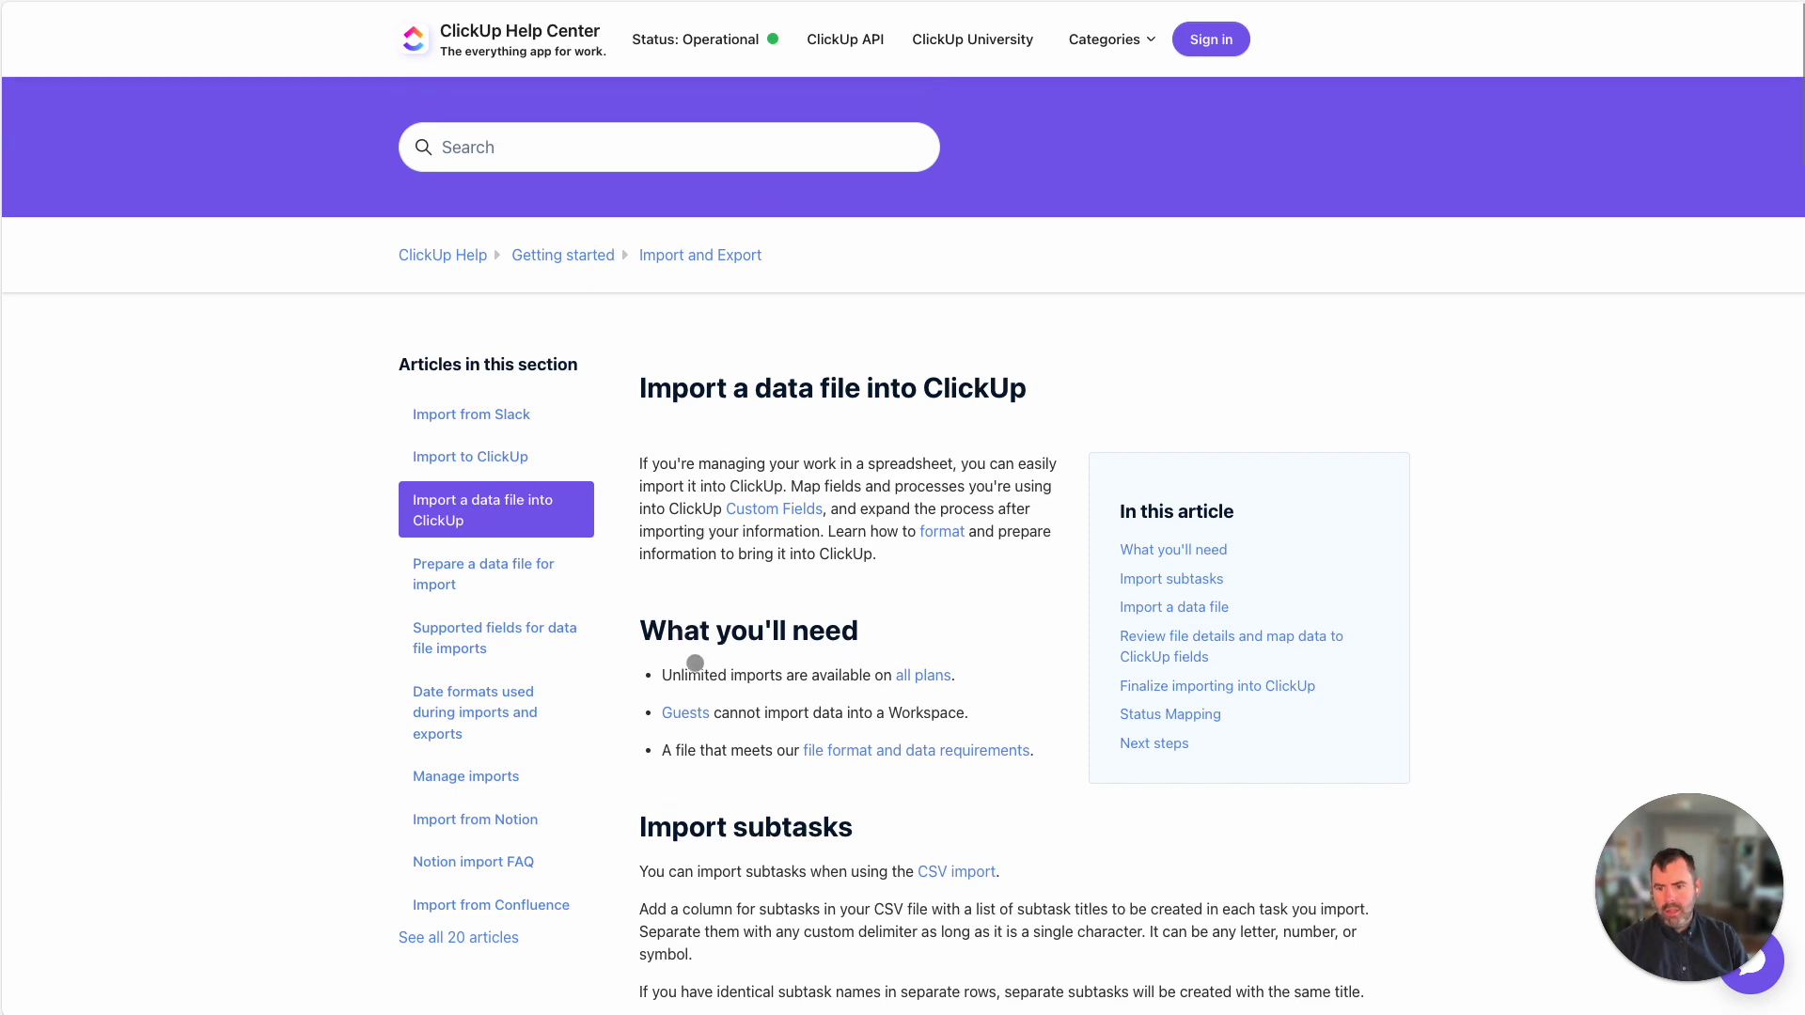
left_click(493, 470)
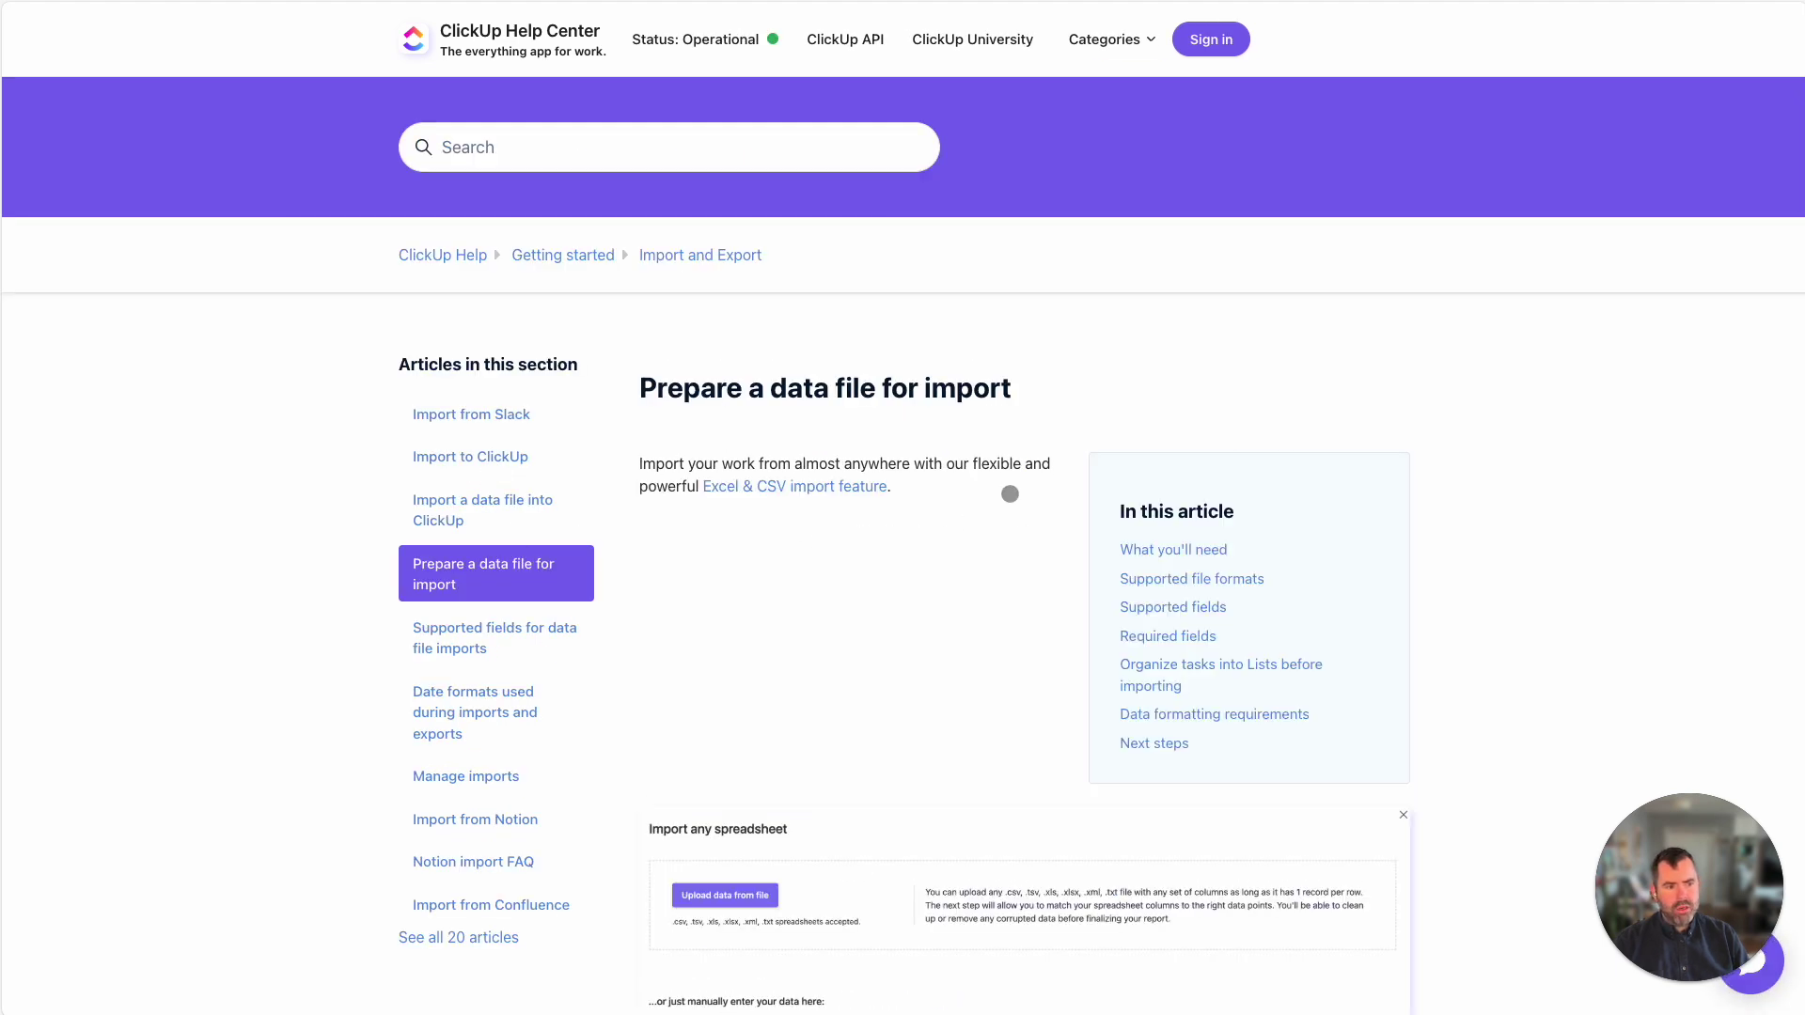
scroll(810, 432, "down", 2)
left_click(835, 351)
key("super+a")
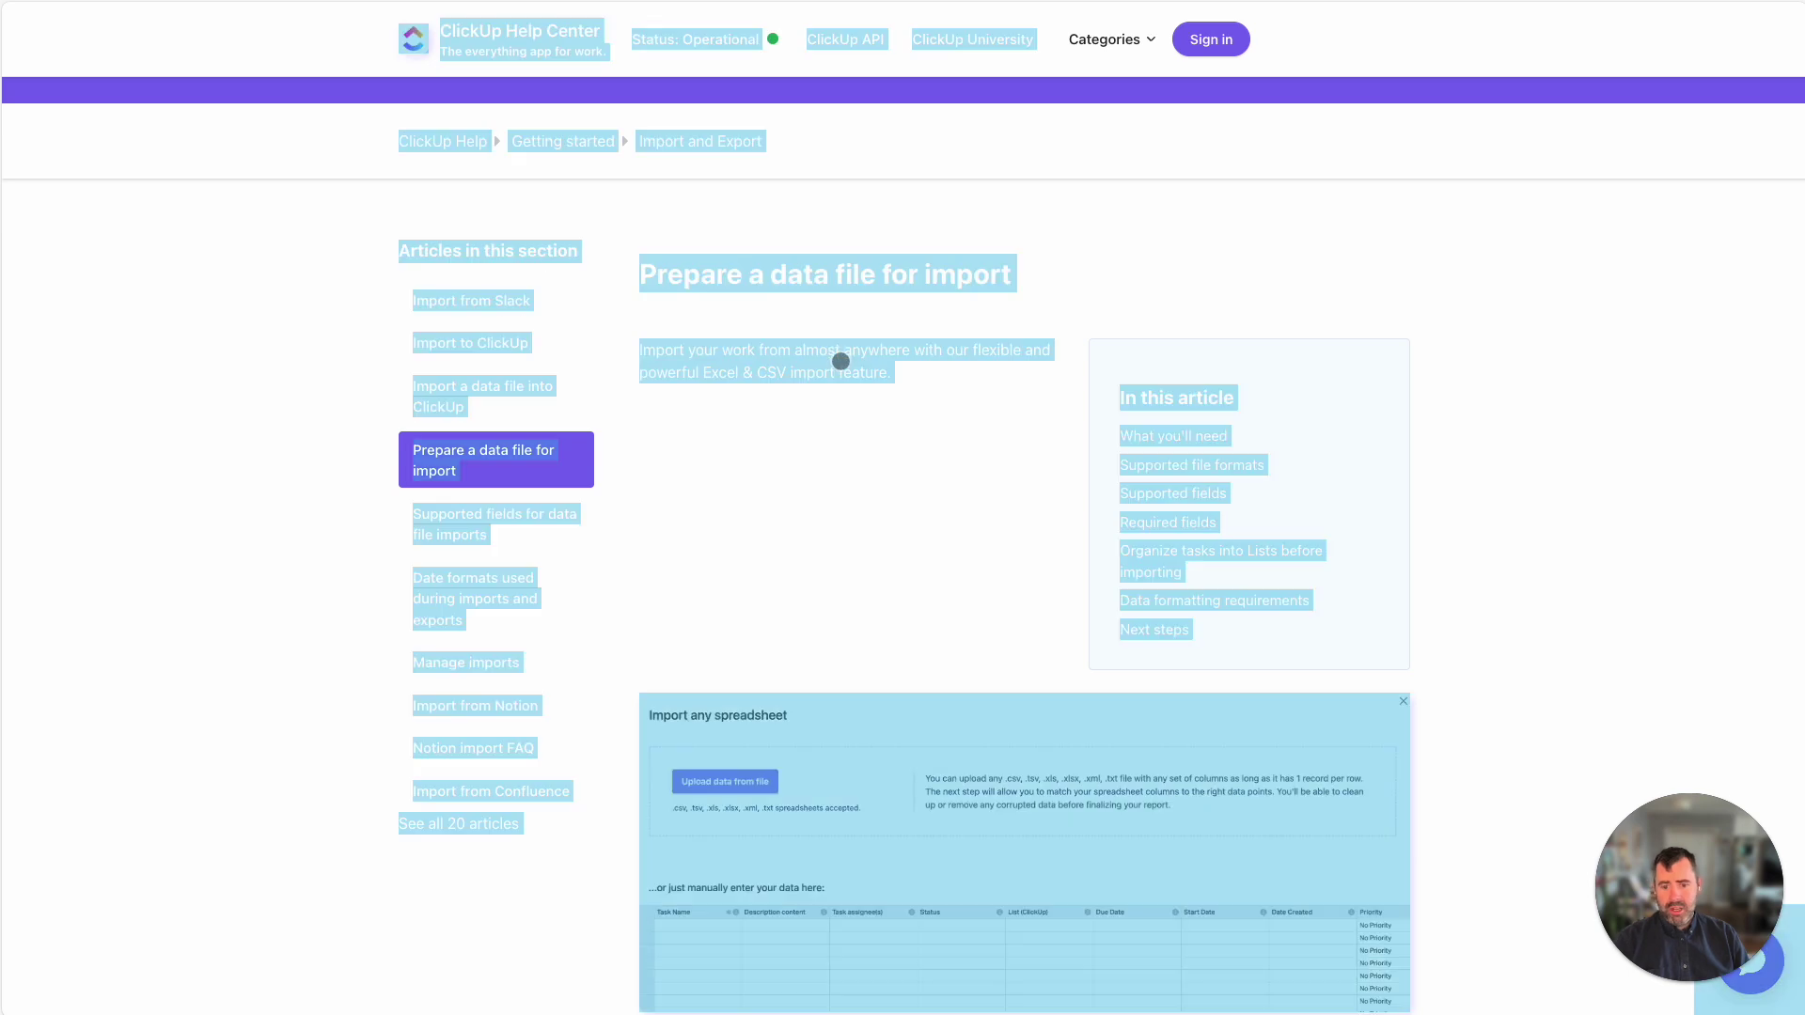
key("super+c")
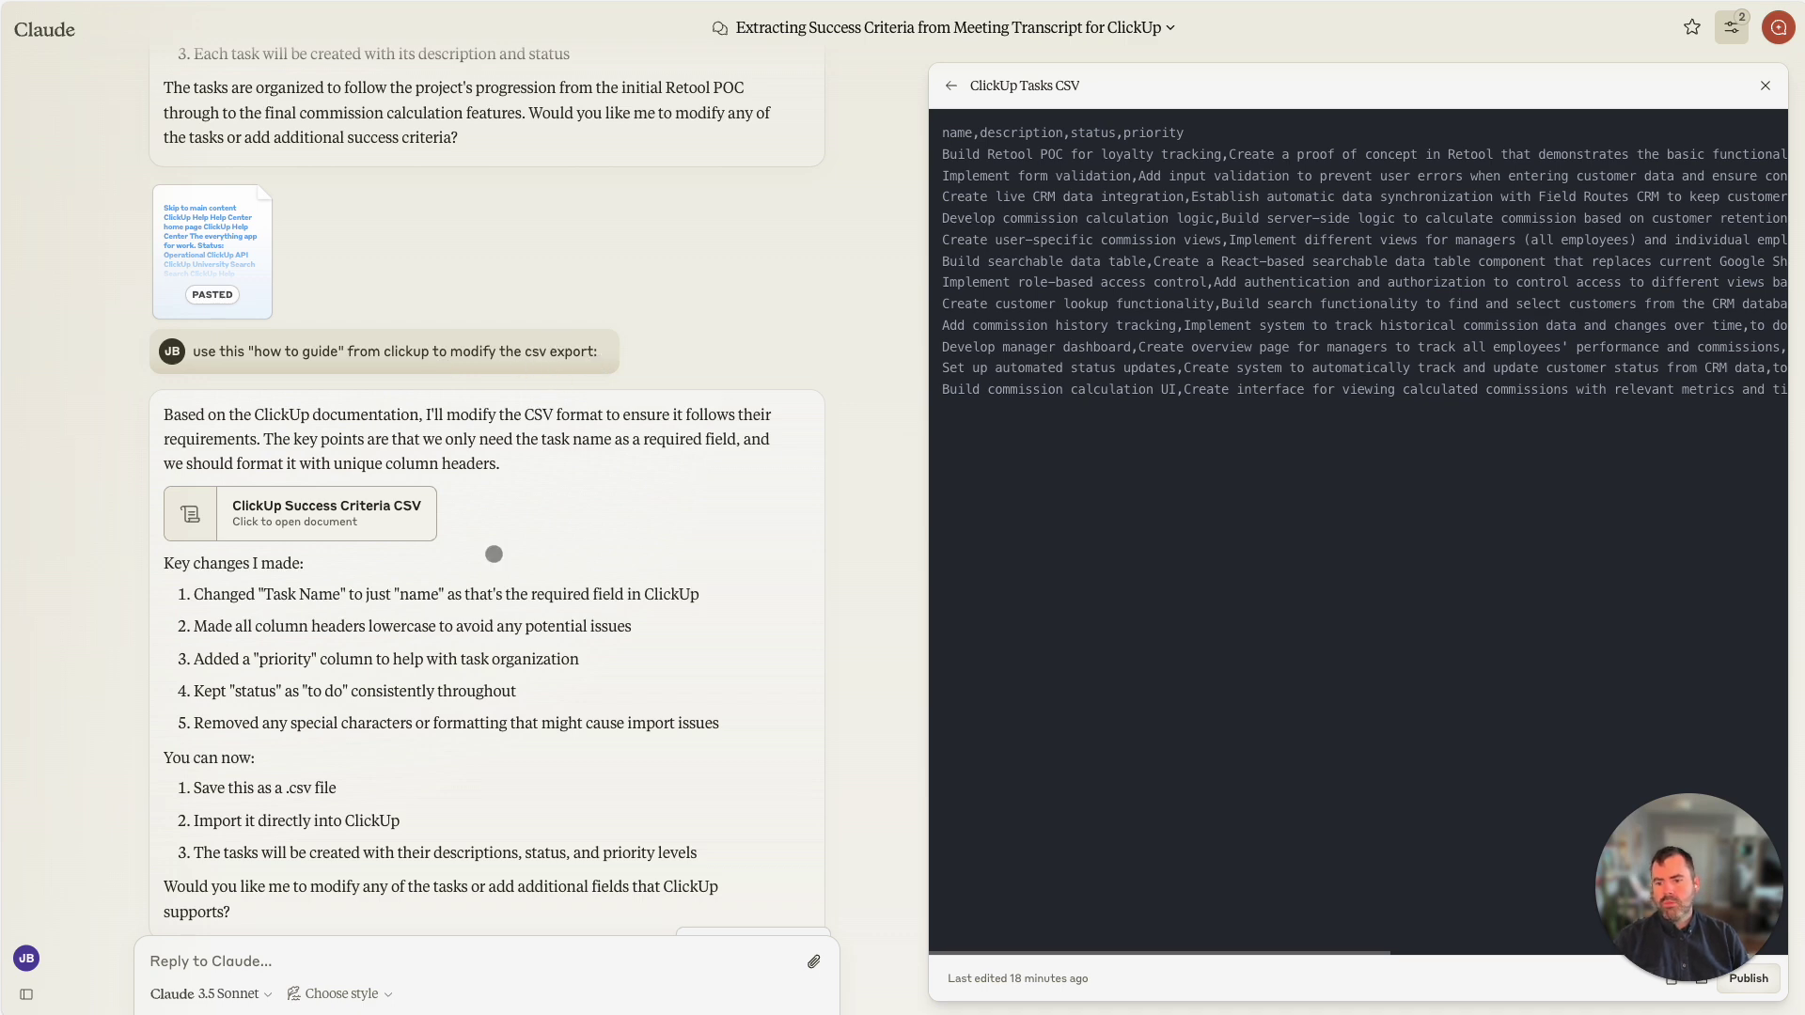
Step: Review the Claude conversation's list of CSV changes and its instructions for creating the CSV file
scroll(526, 691, "down", 5)
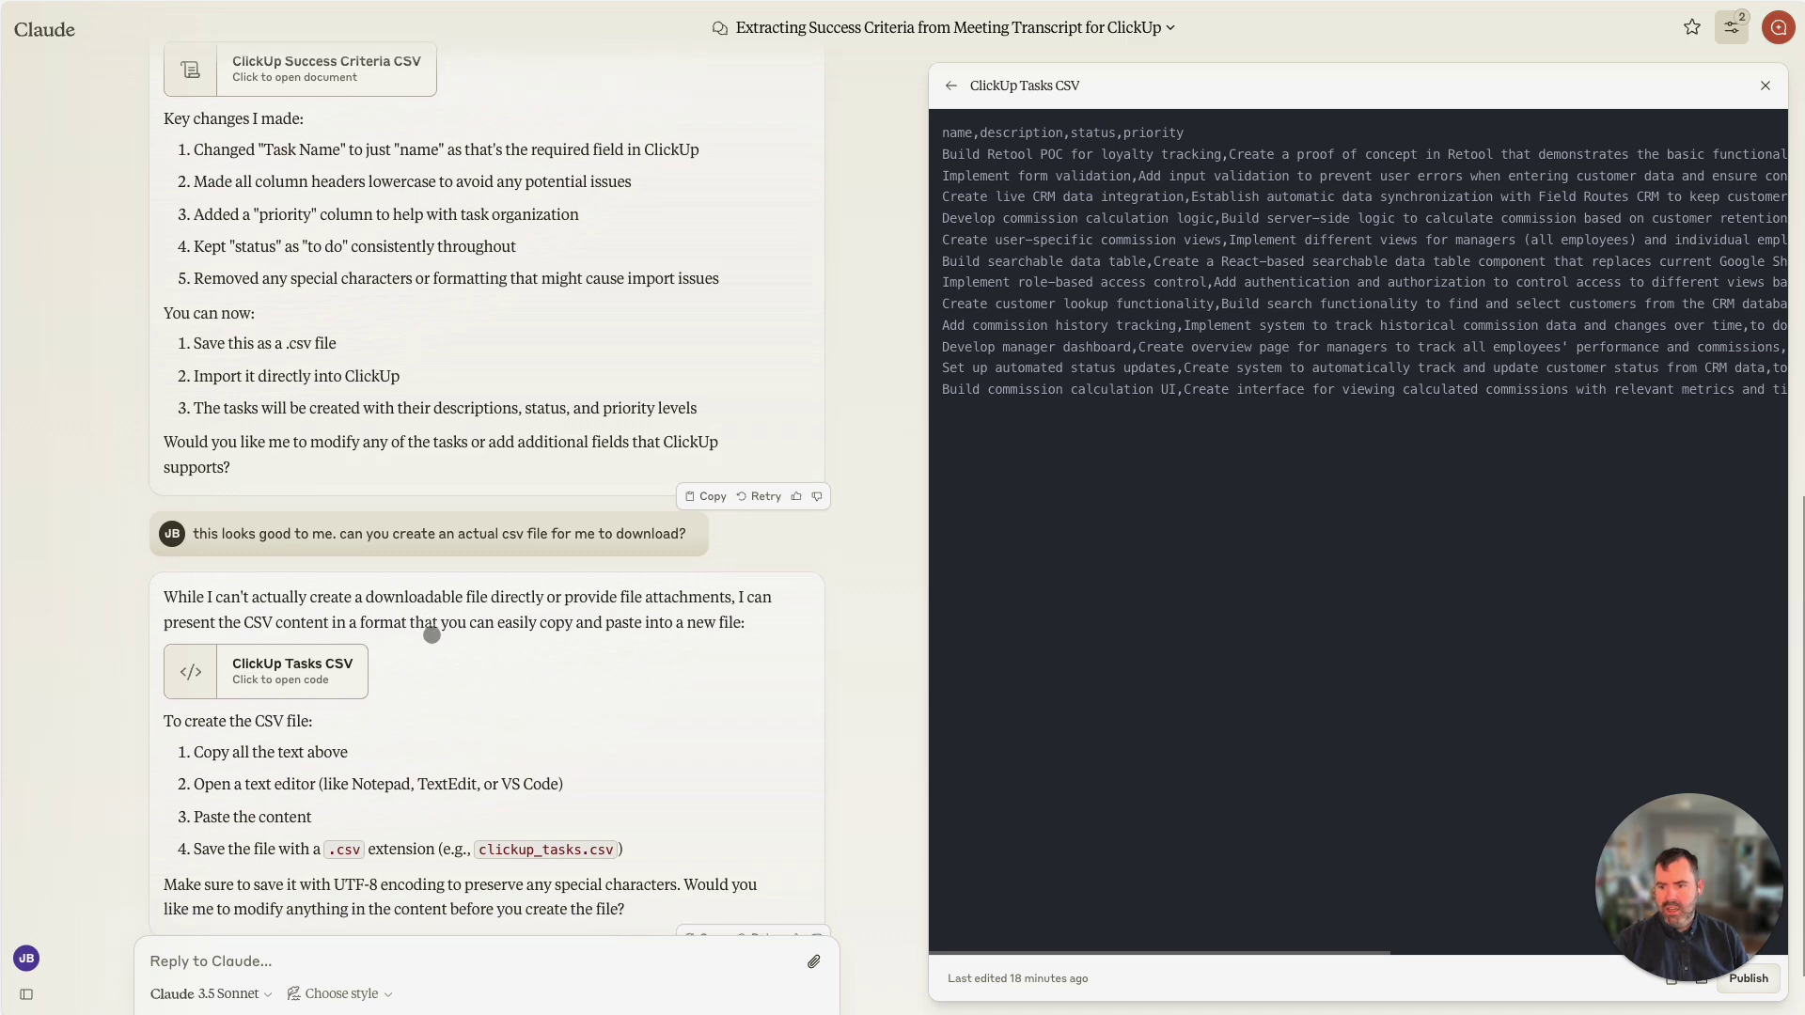
scroll(432, 636, "up", 3)
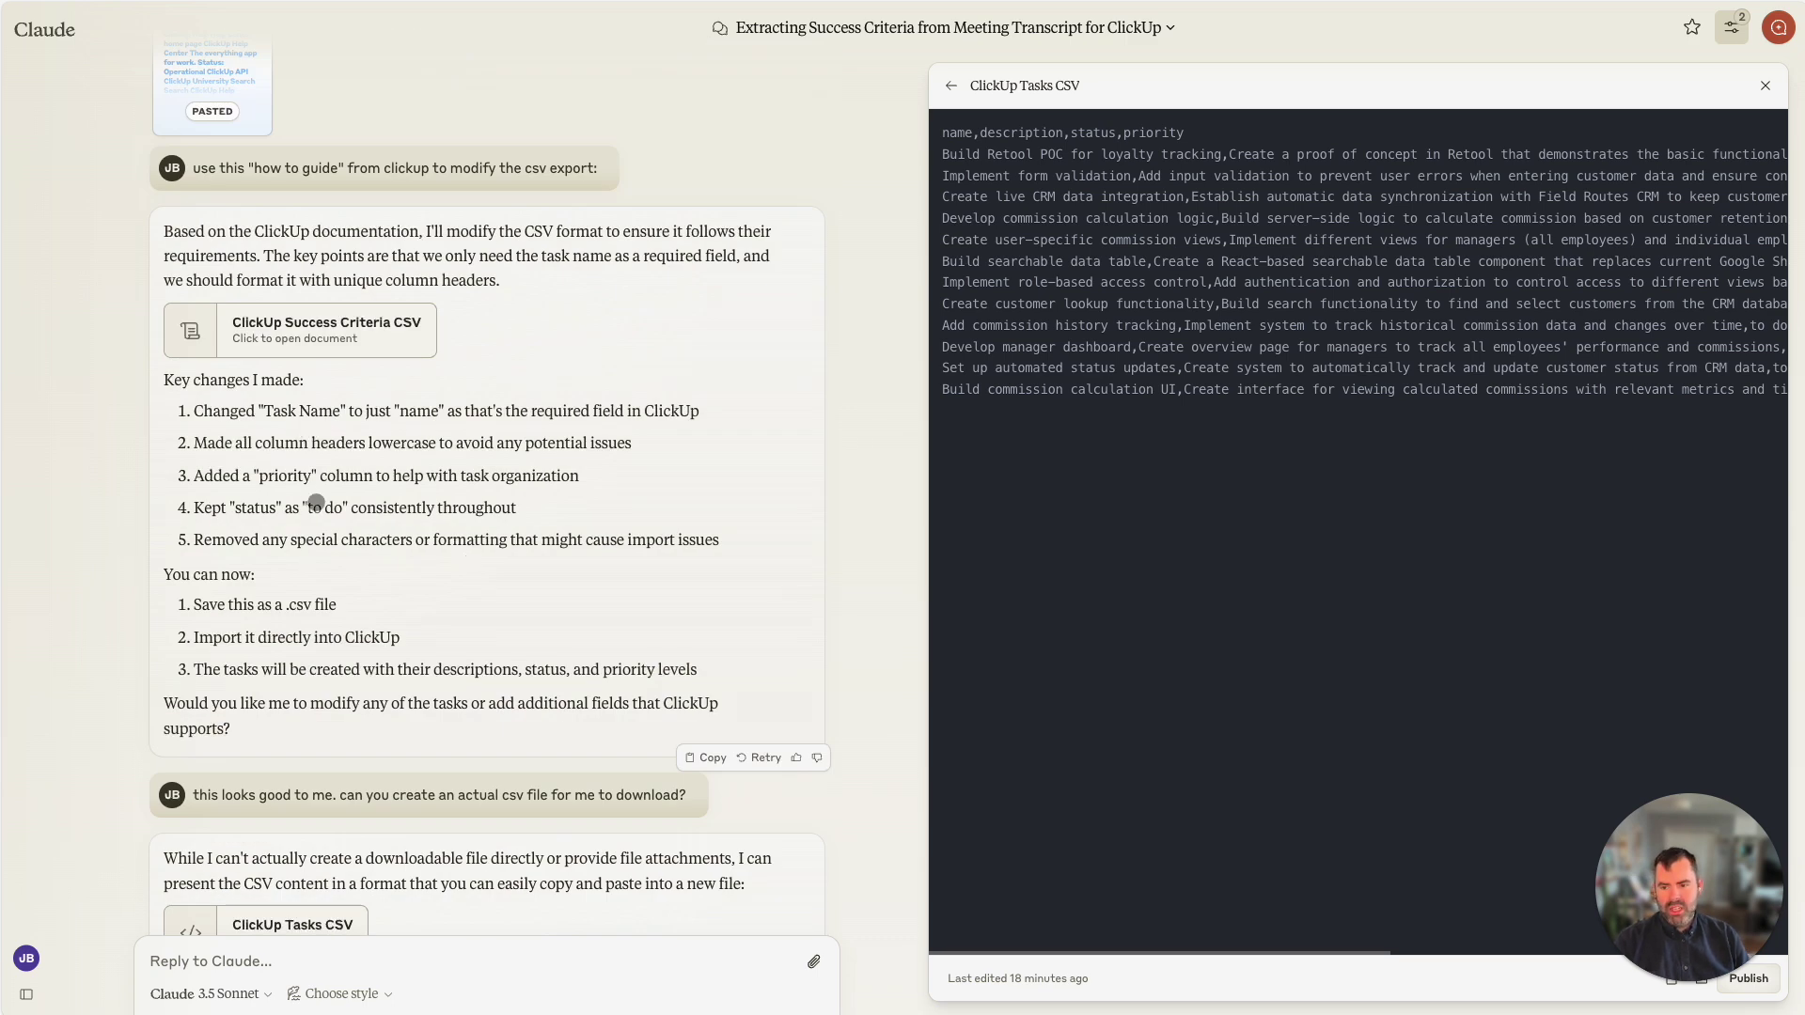
scroll(320, 498, "down", 4)
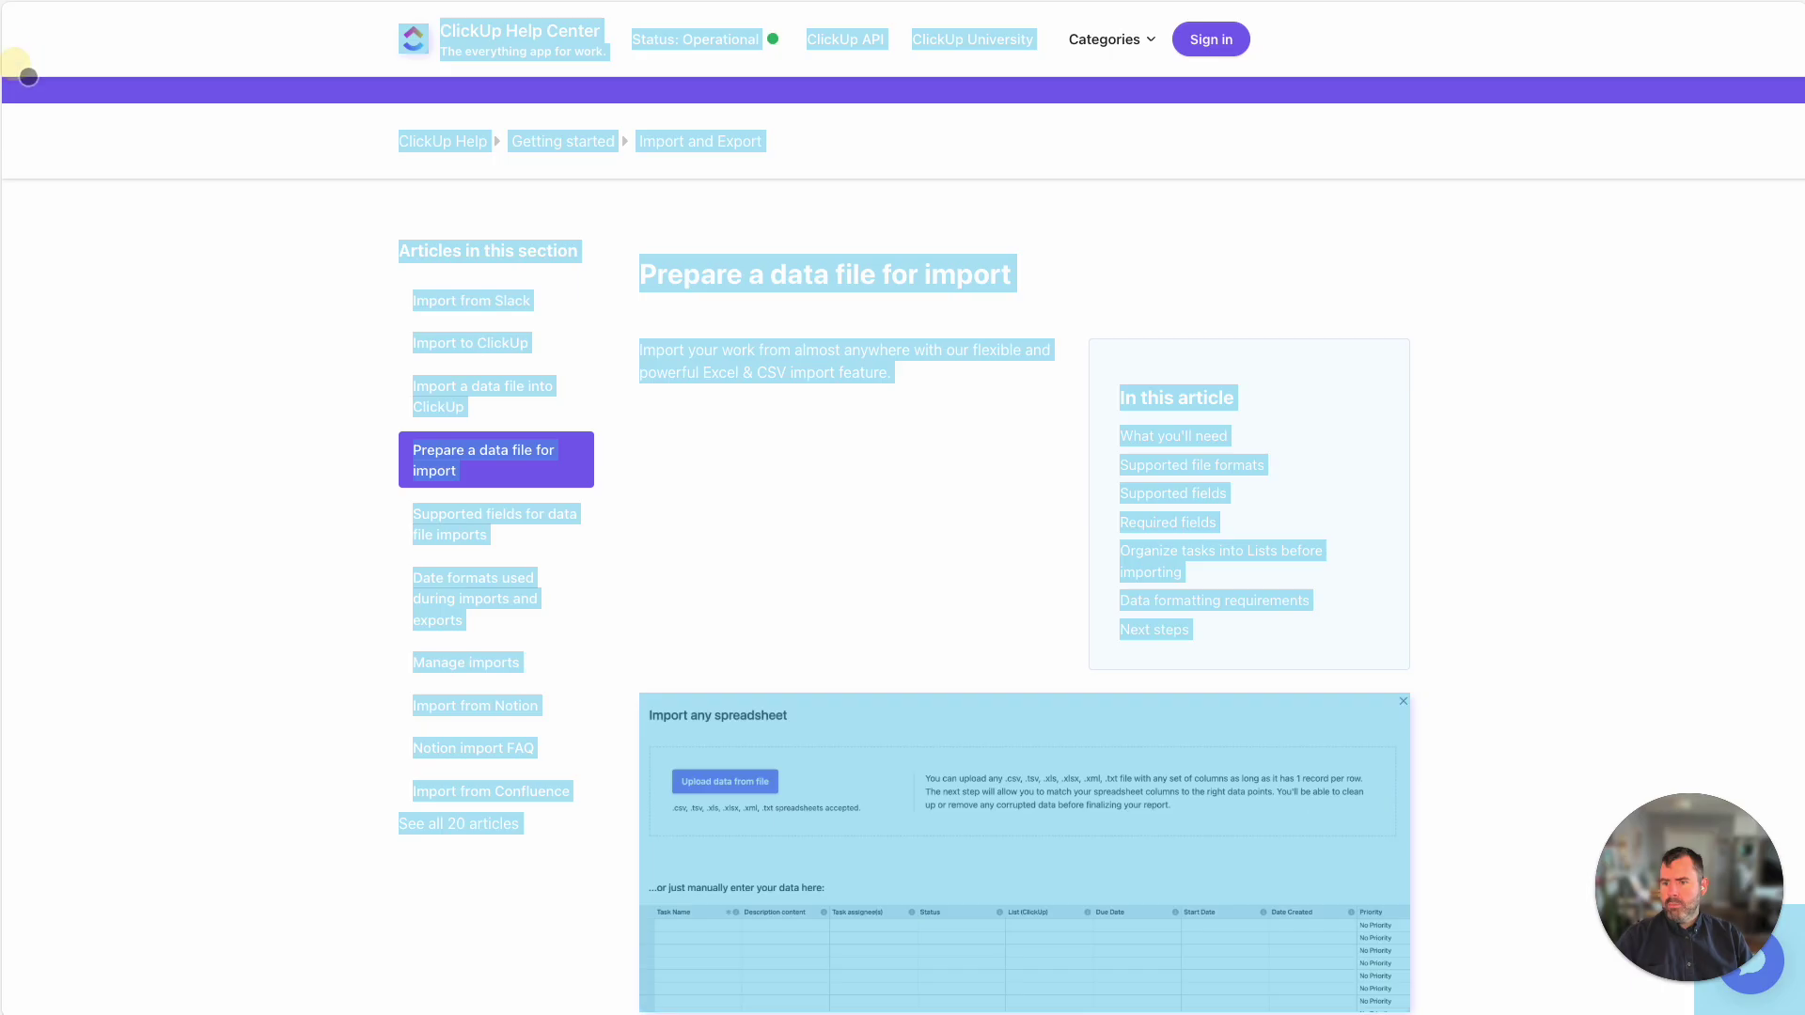
Step: Switch to ClickUp's spreadsheet import and back out from the Repair stage to the upload stage, clearing the in-progress changes
left_click(898, 601)
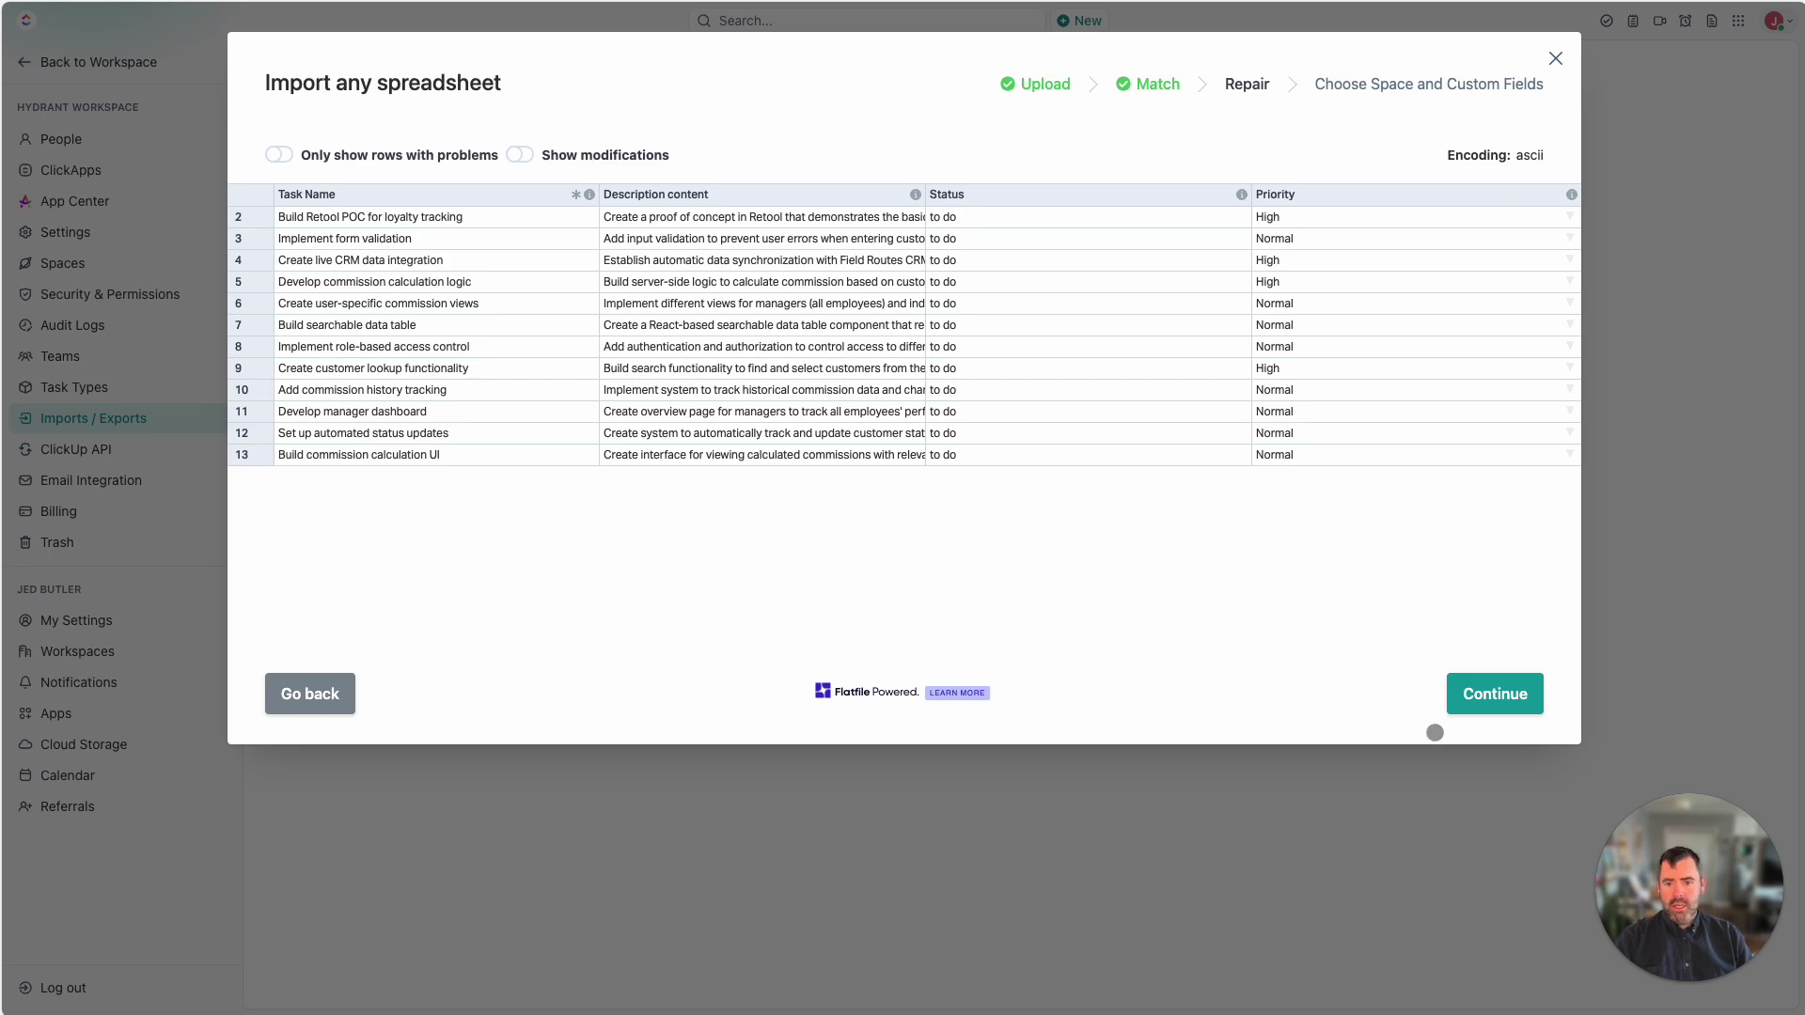
left_click(1478, 710)
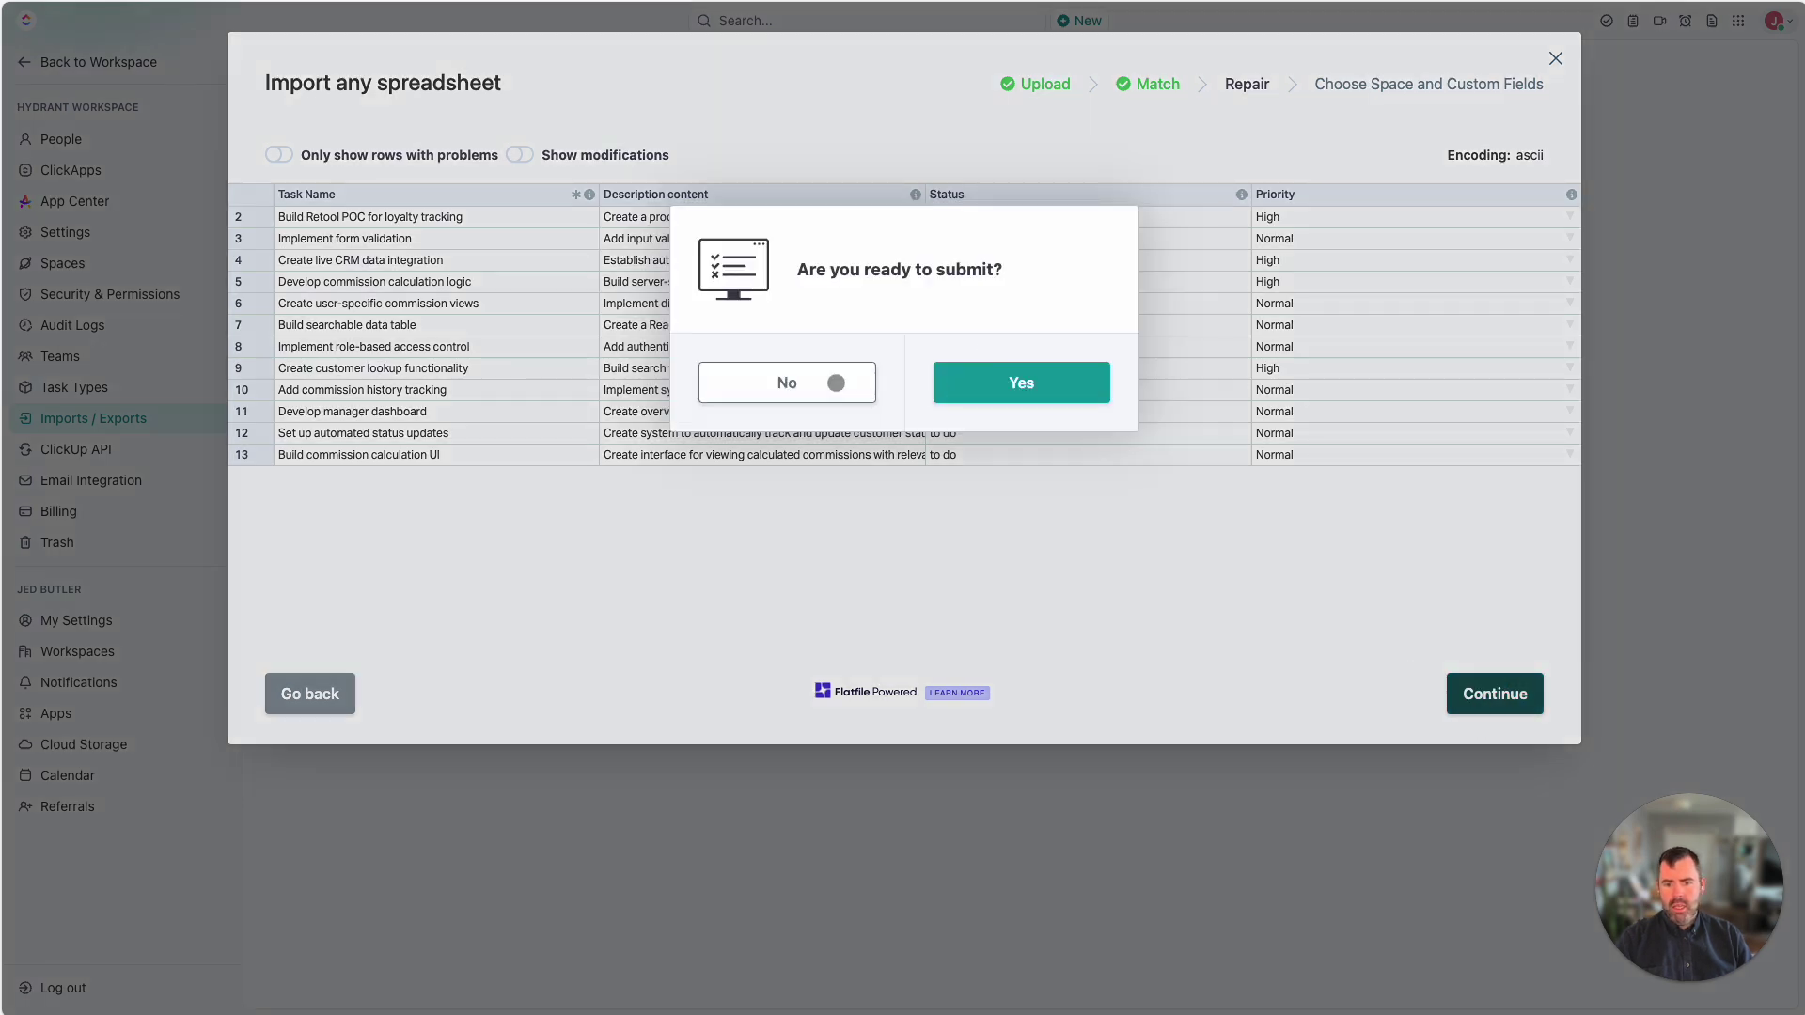
left_click(816, 382)
left_click(314, 695)
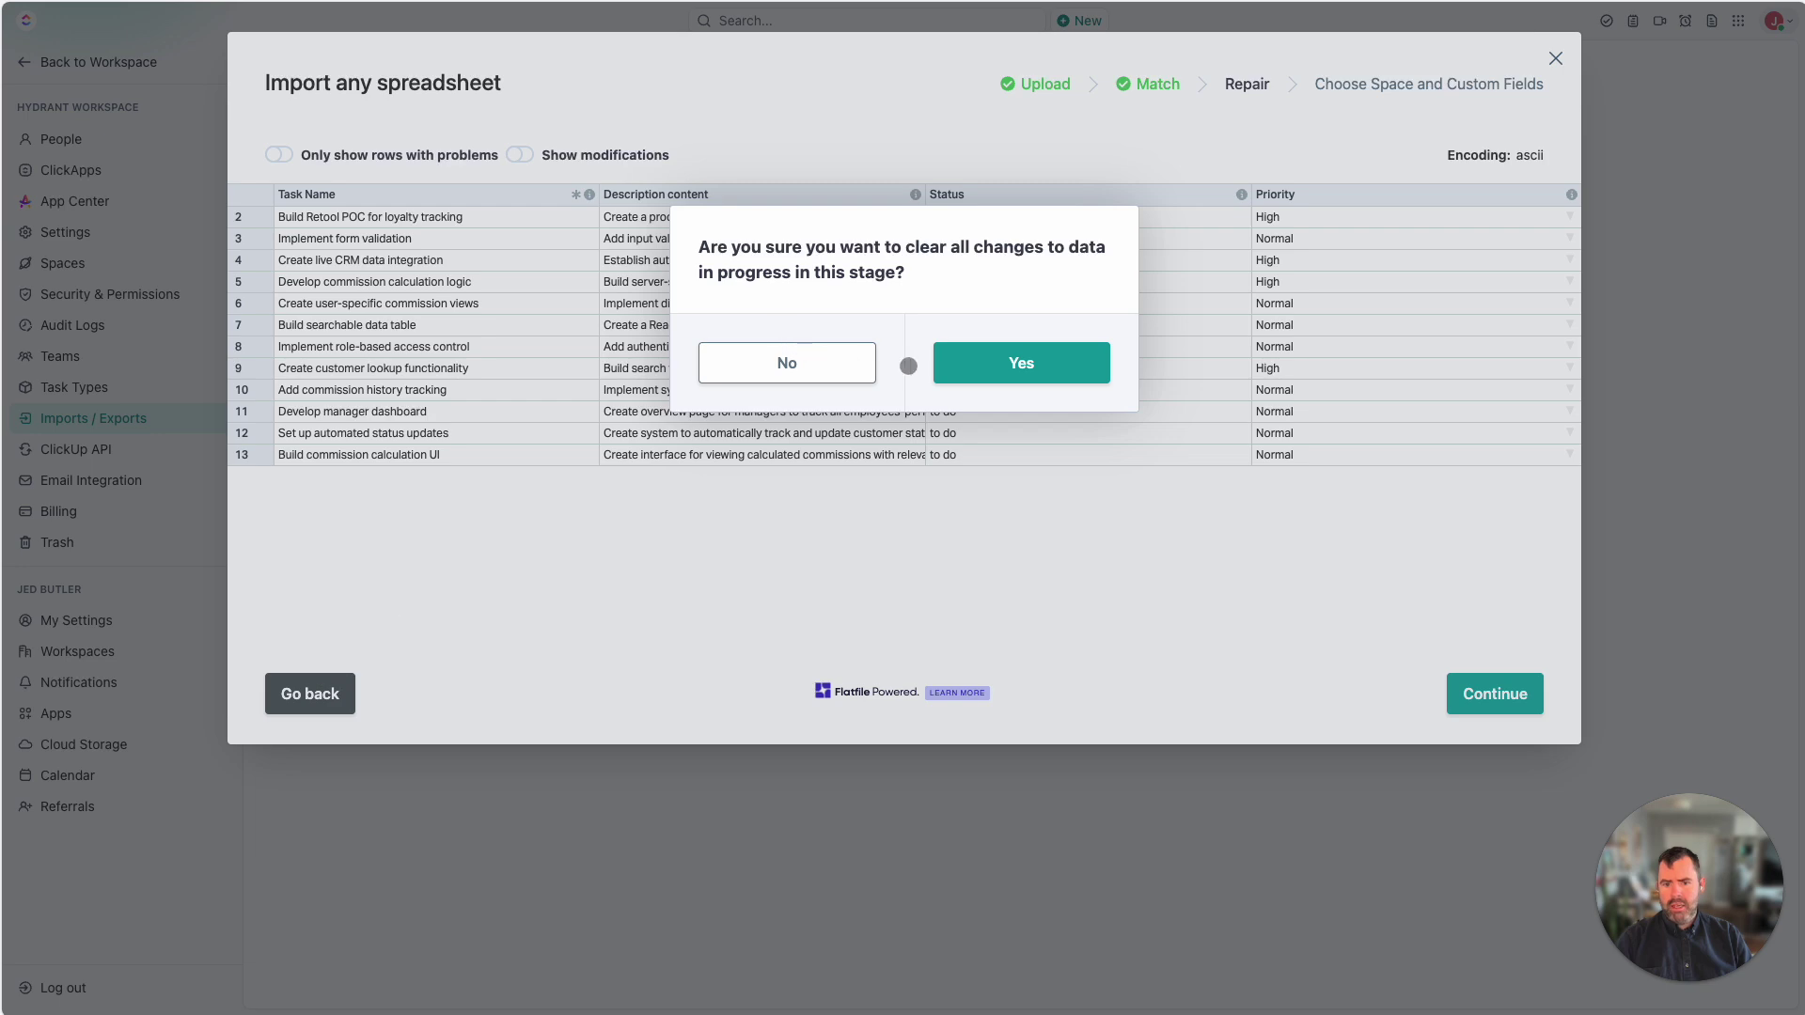
left_click(1013, 364)
left_click(319, 491)
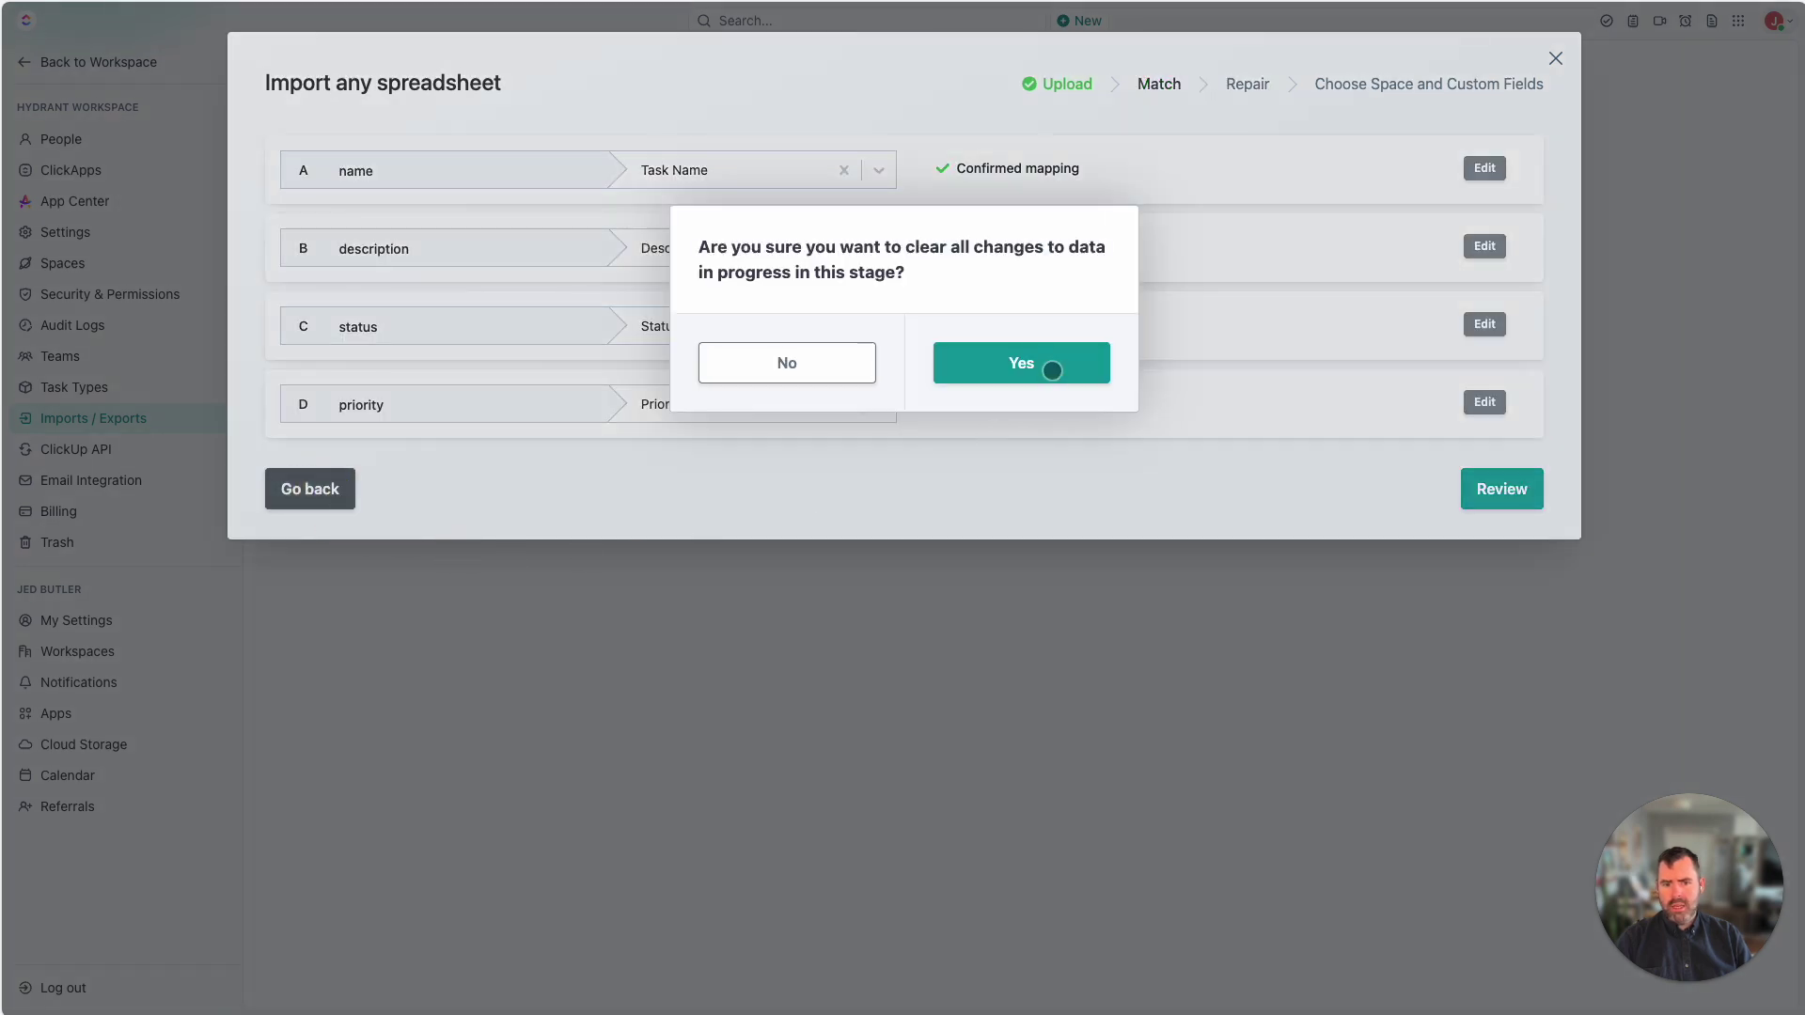
left_click(1052, 362)
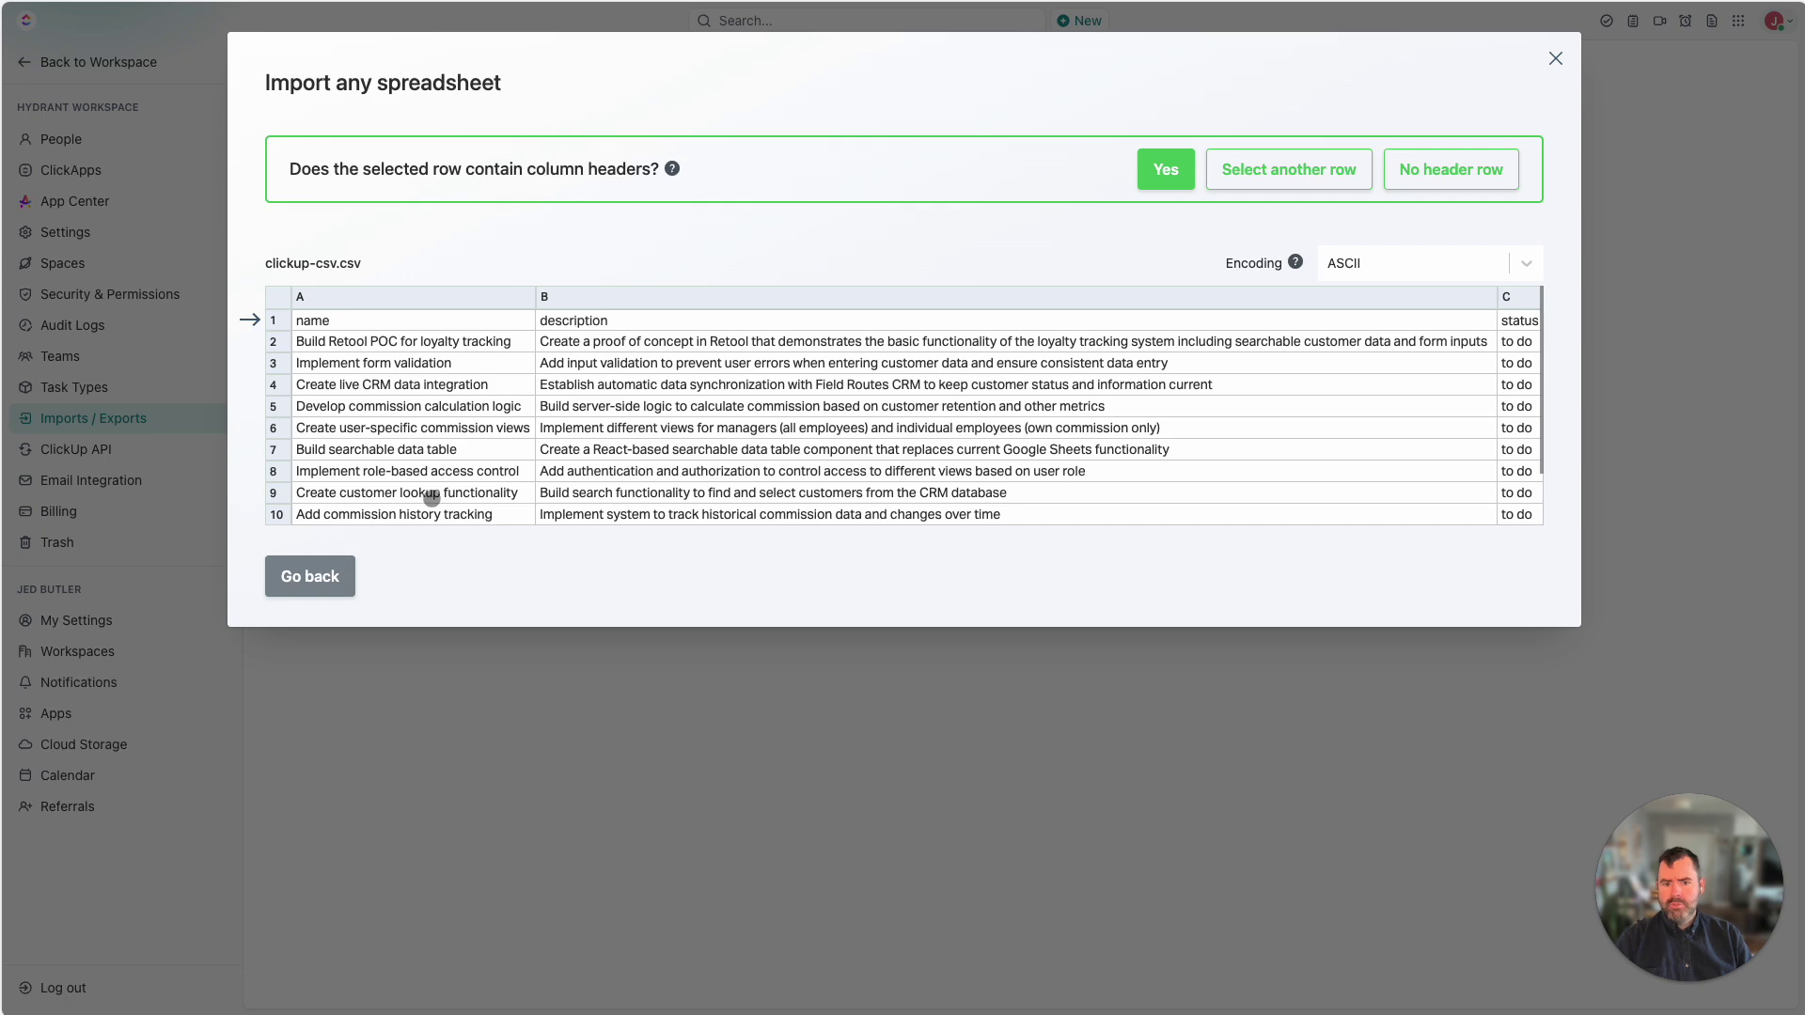
left_click(309, 577)
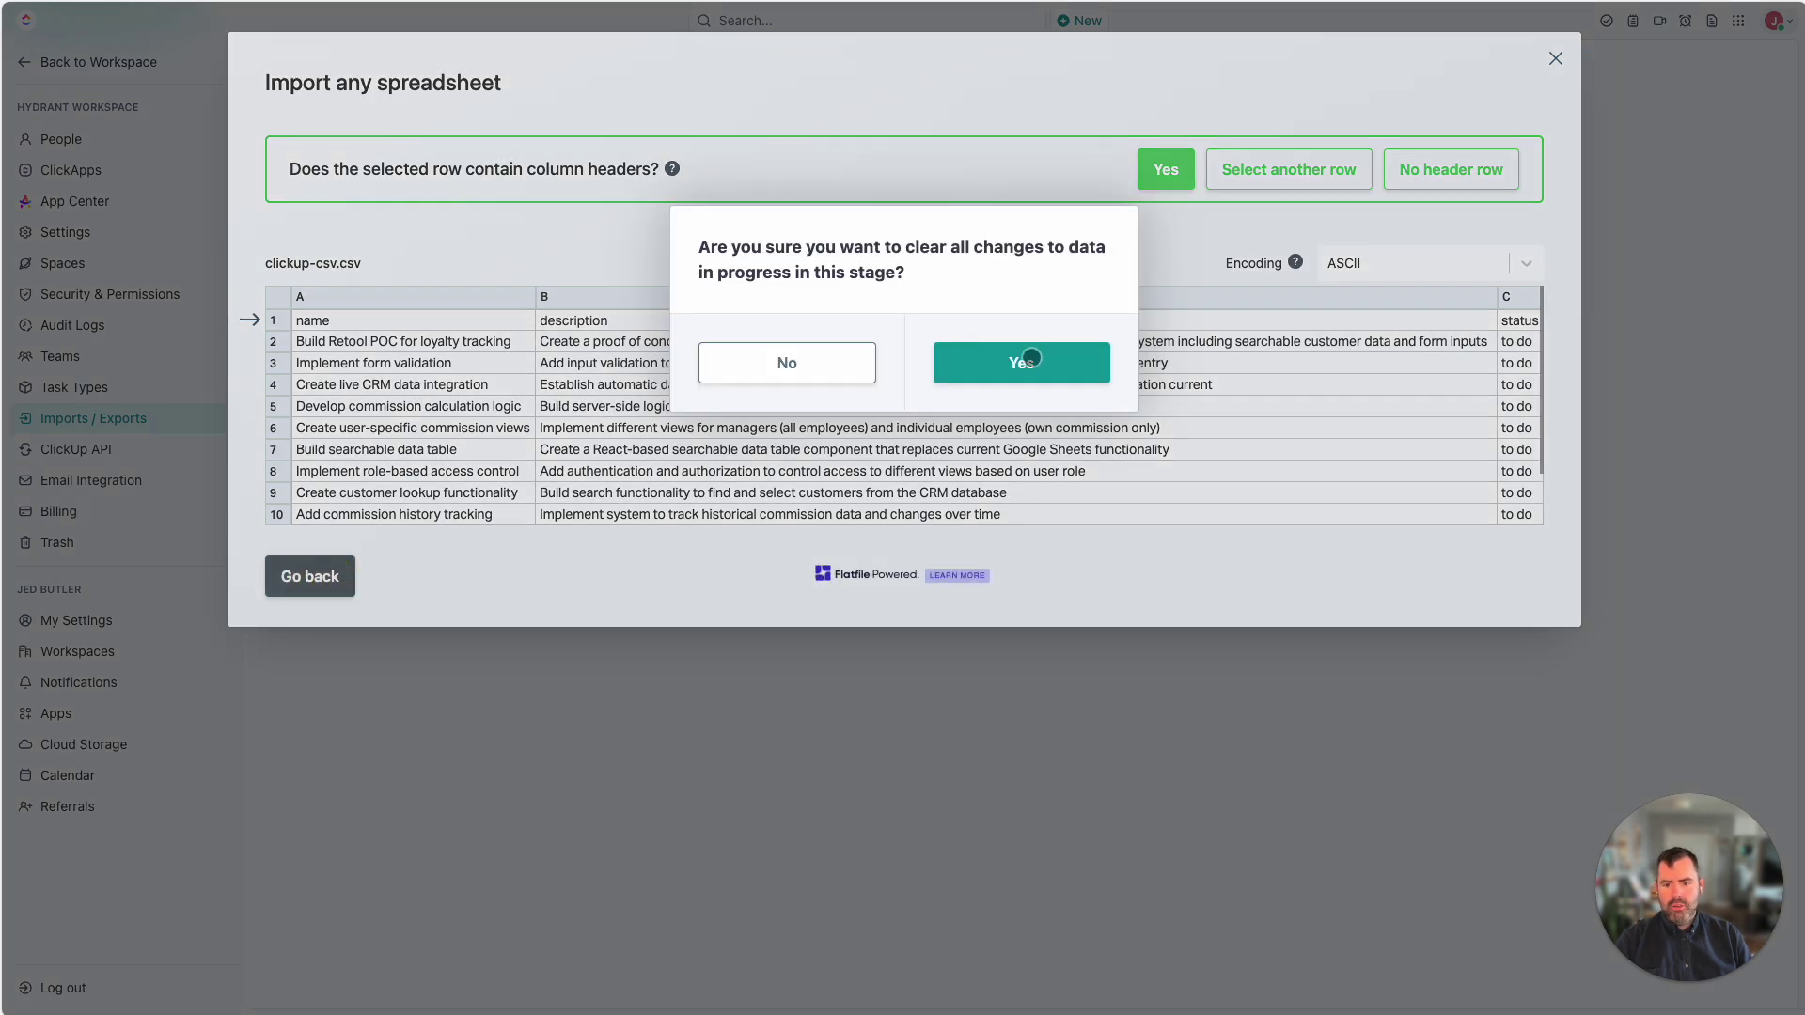
left_click(1023, 359)
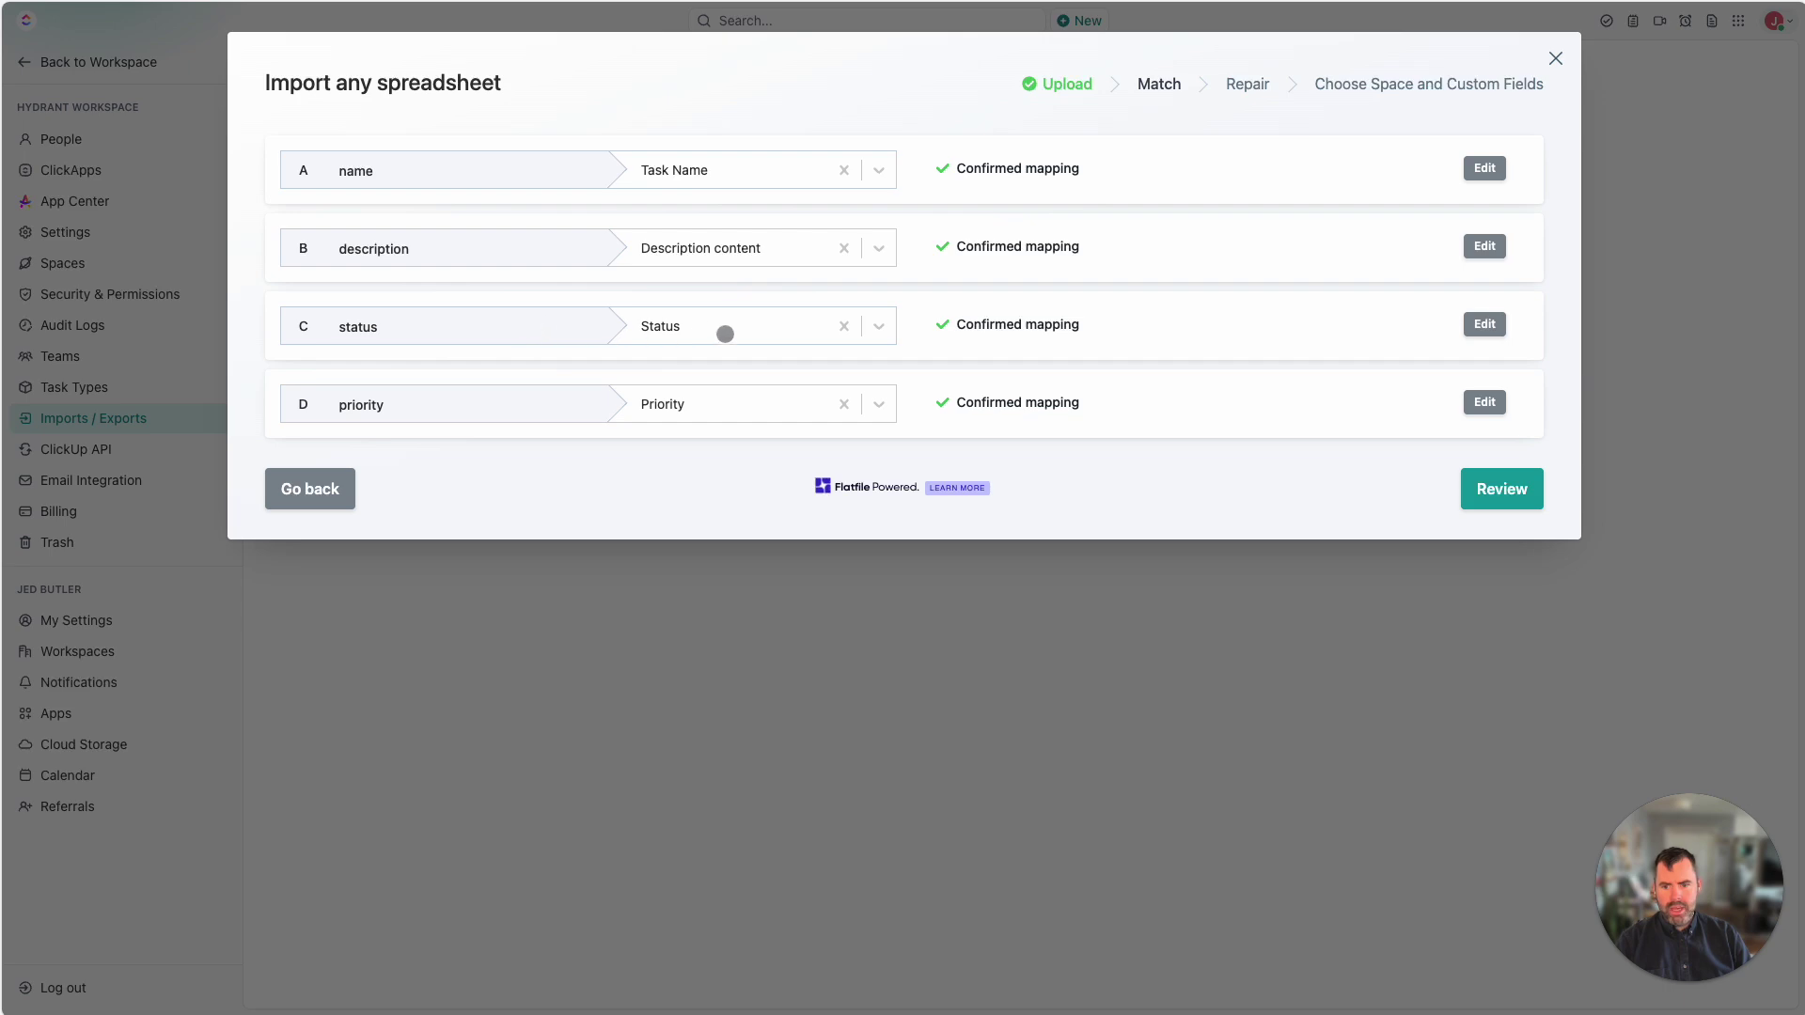
Step: Accept the name, description, status and priority column mappings and submit the reviewed spreadsheet rows
left_click(1518, 497)
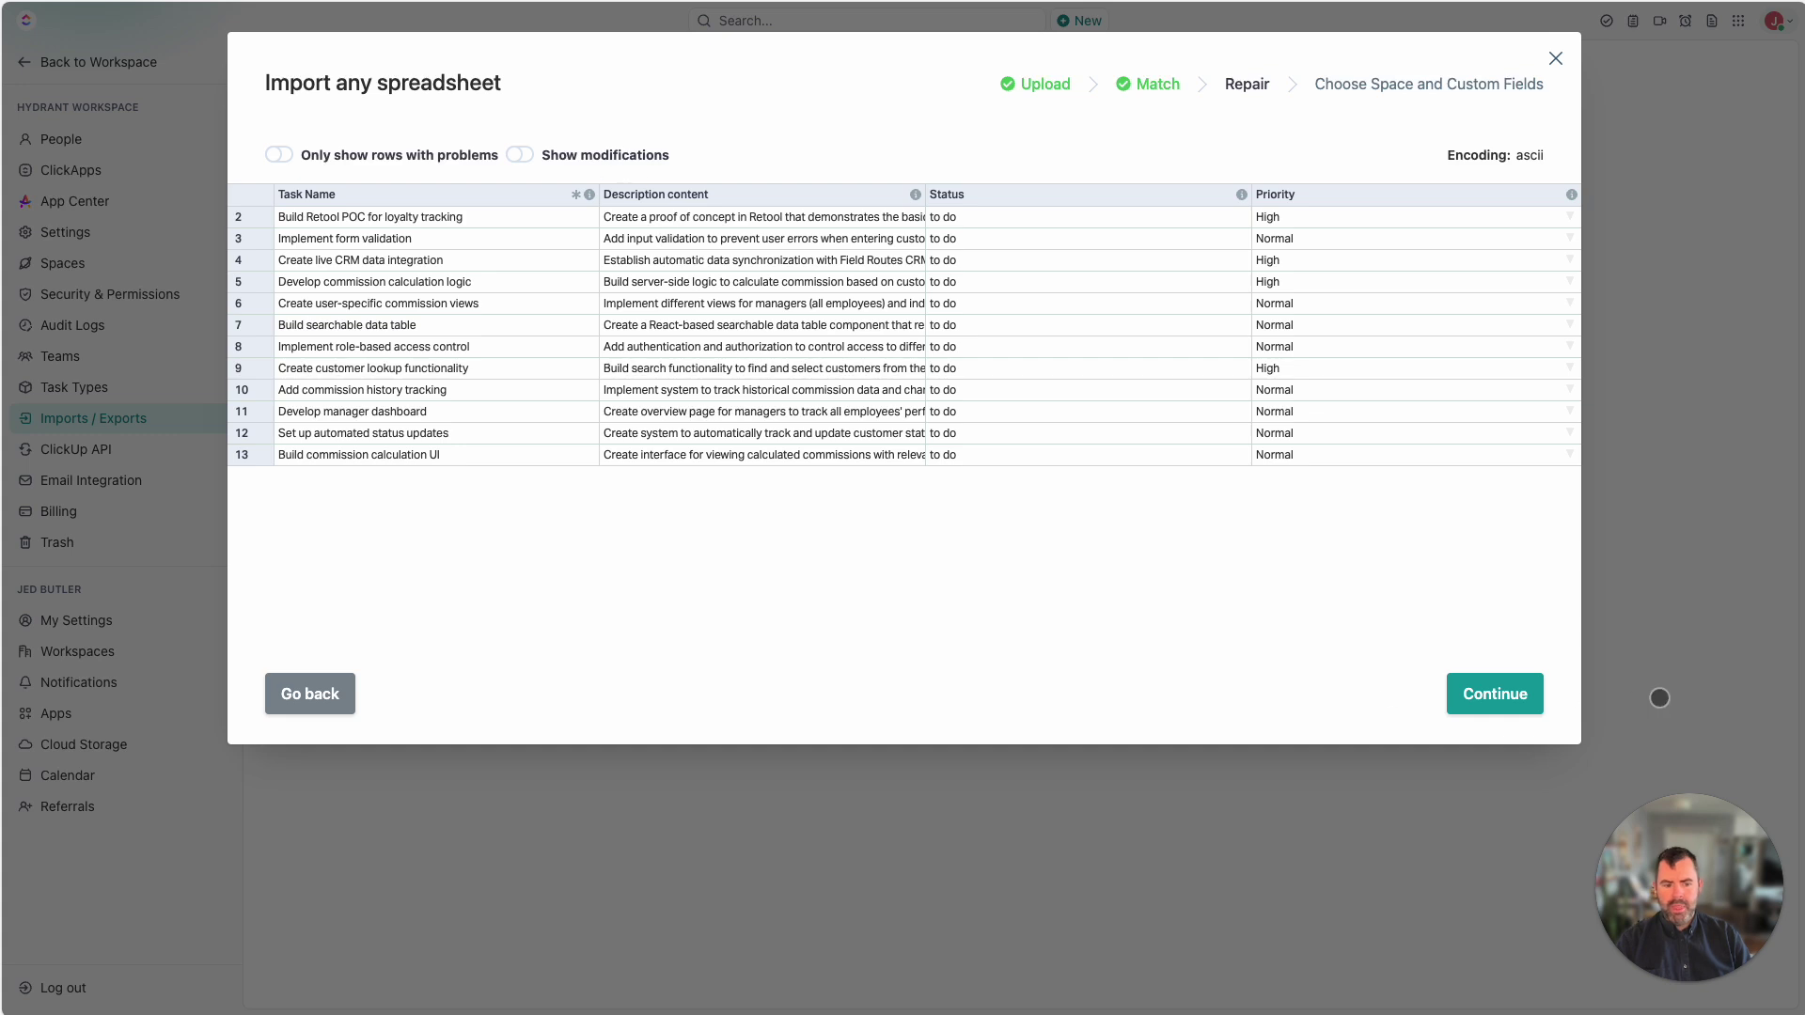
left_click(1508, 697)
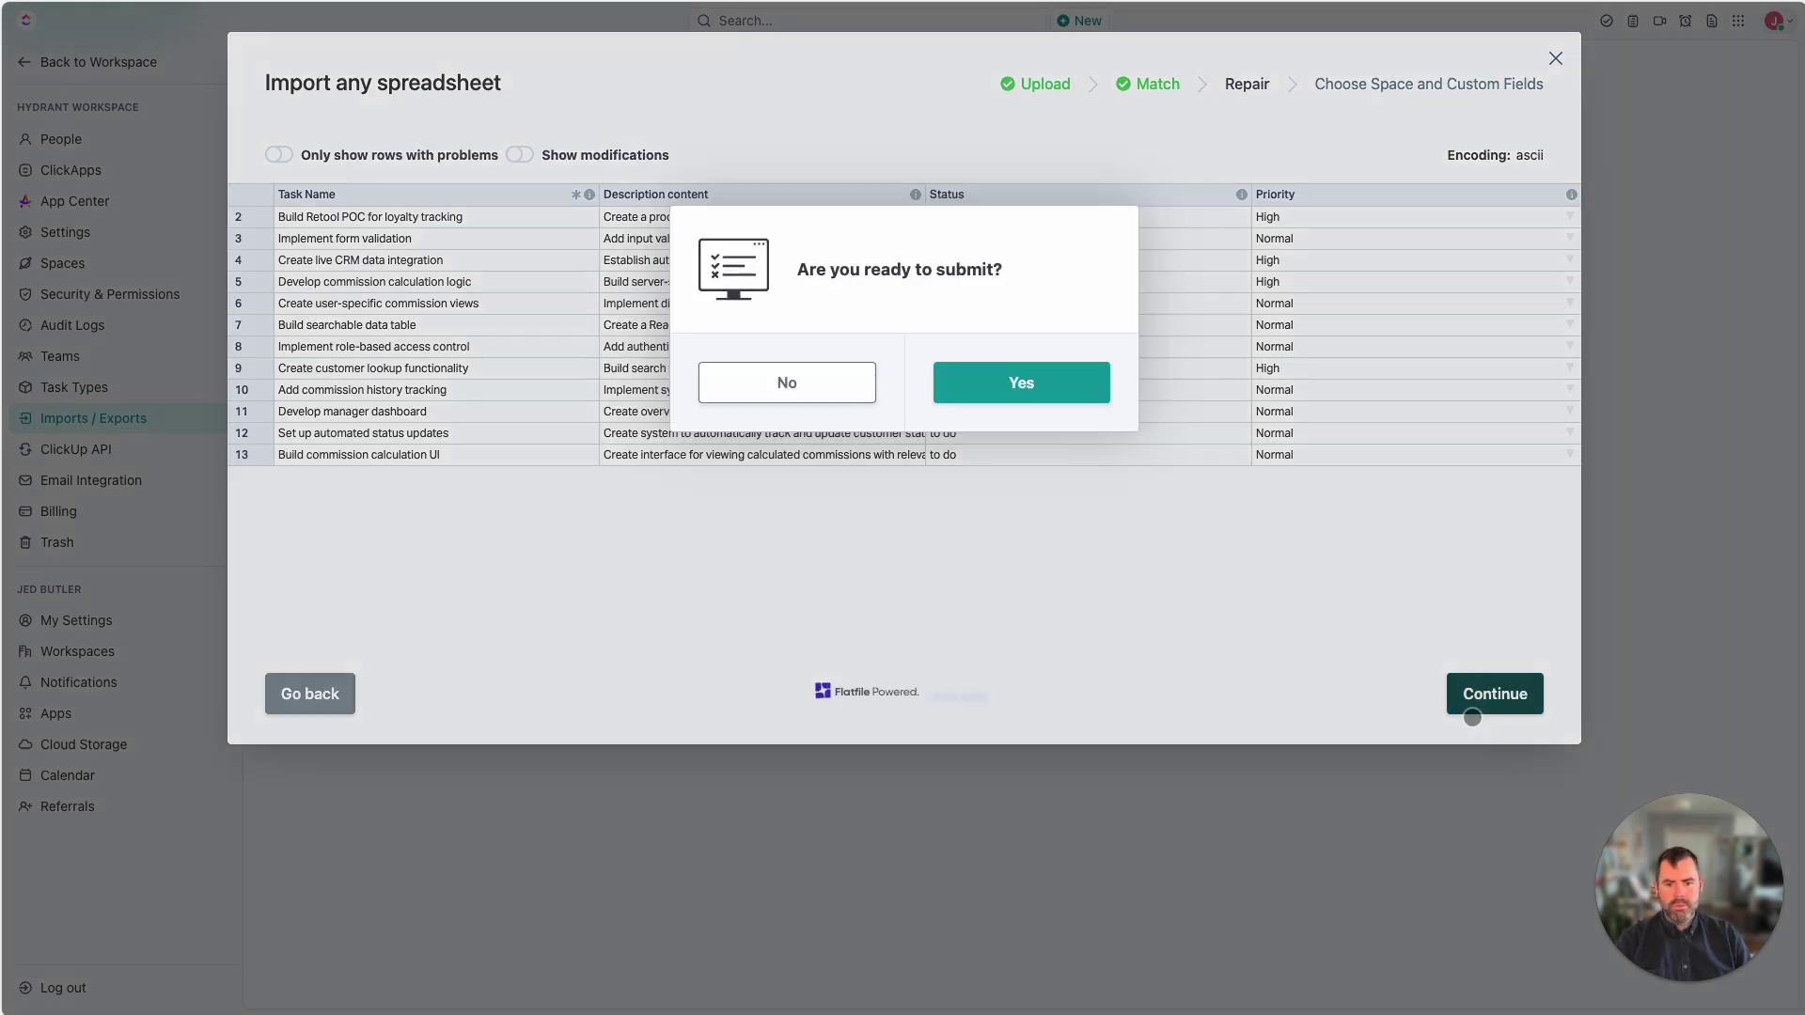
left_click(1022, 393)
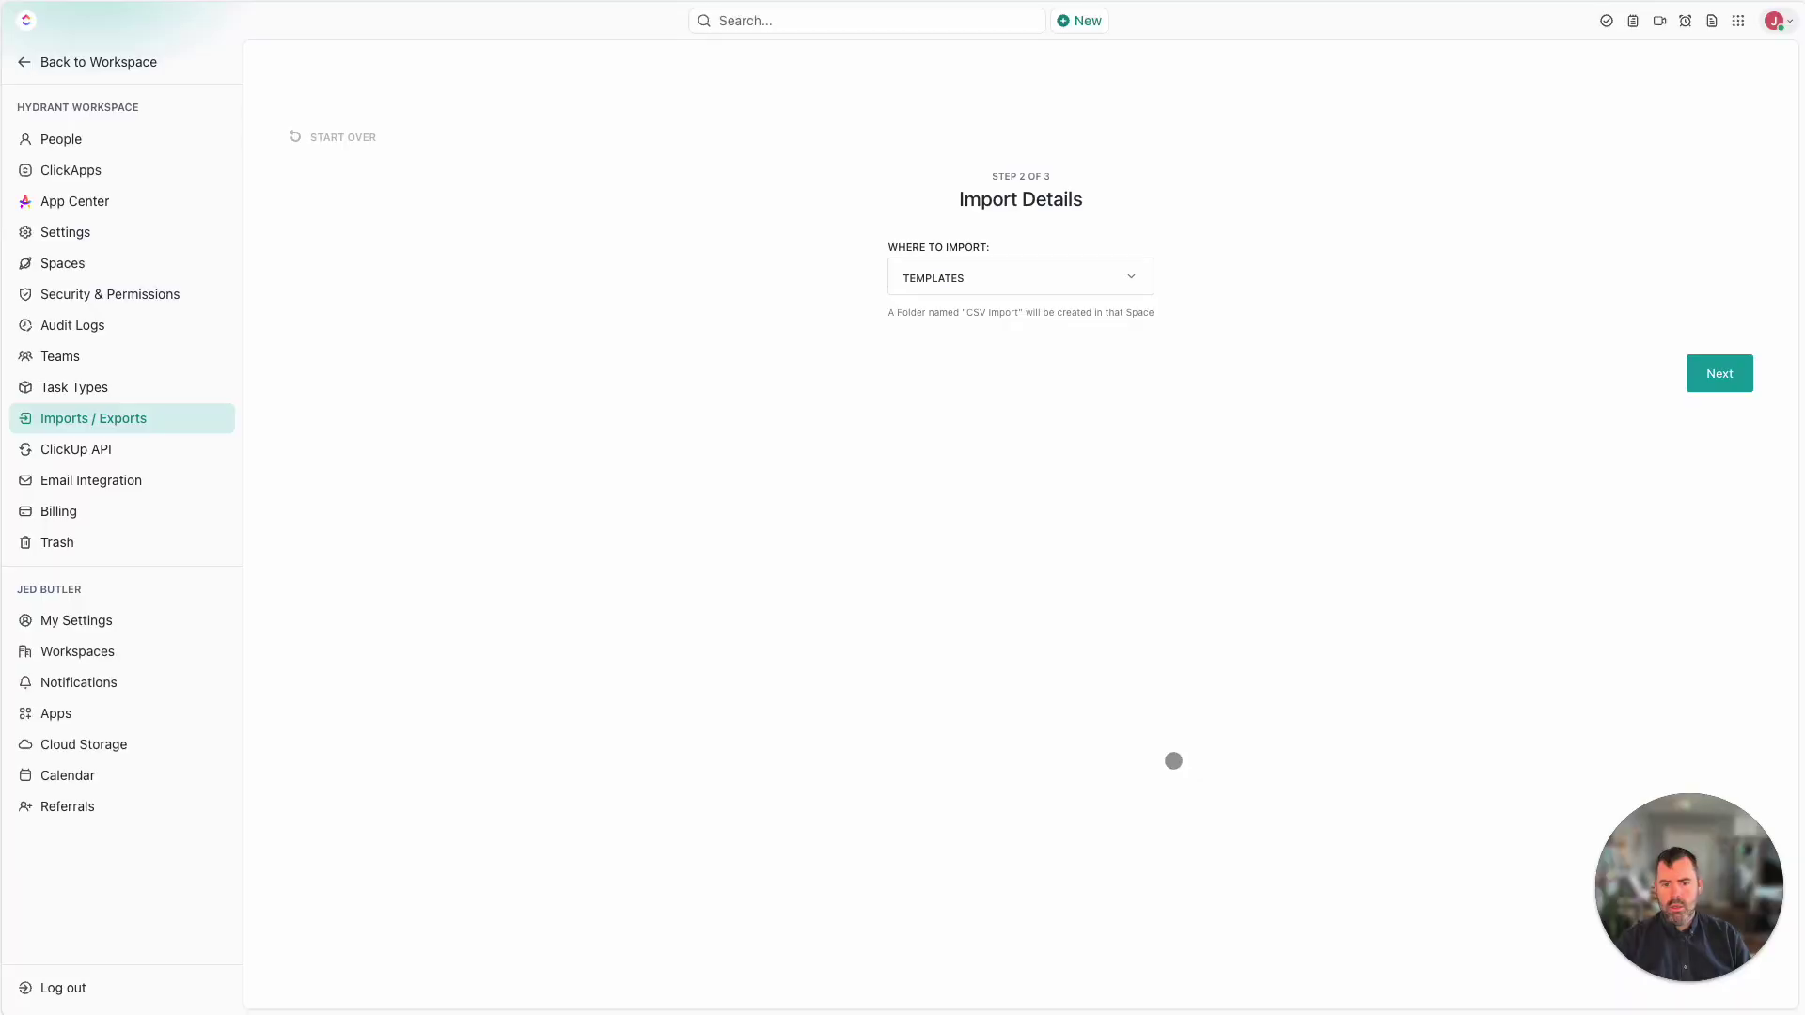
Step: Import into the Templates space, map the "to do" status to Open and complete the import
left_click(1709, 382)
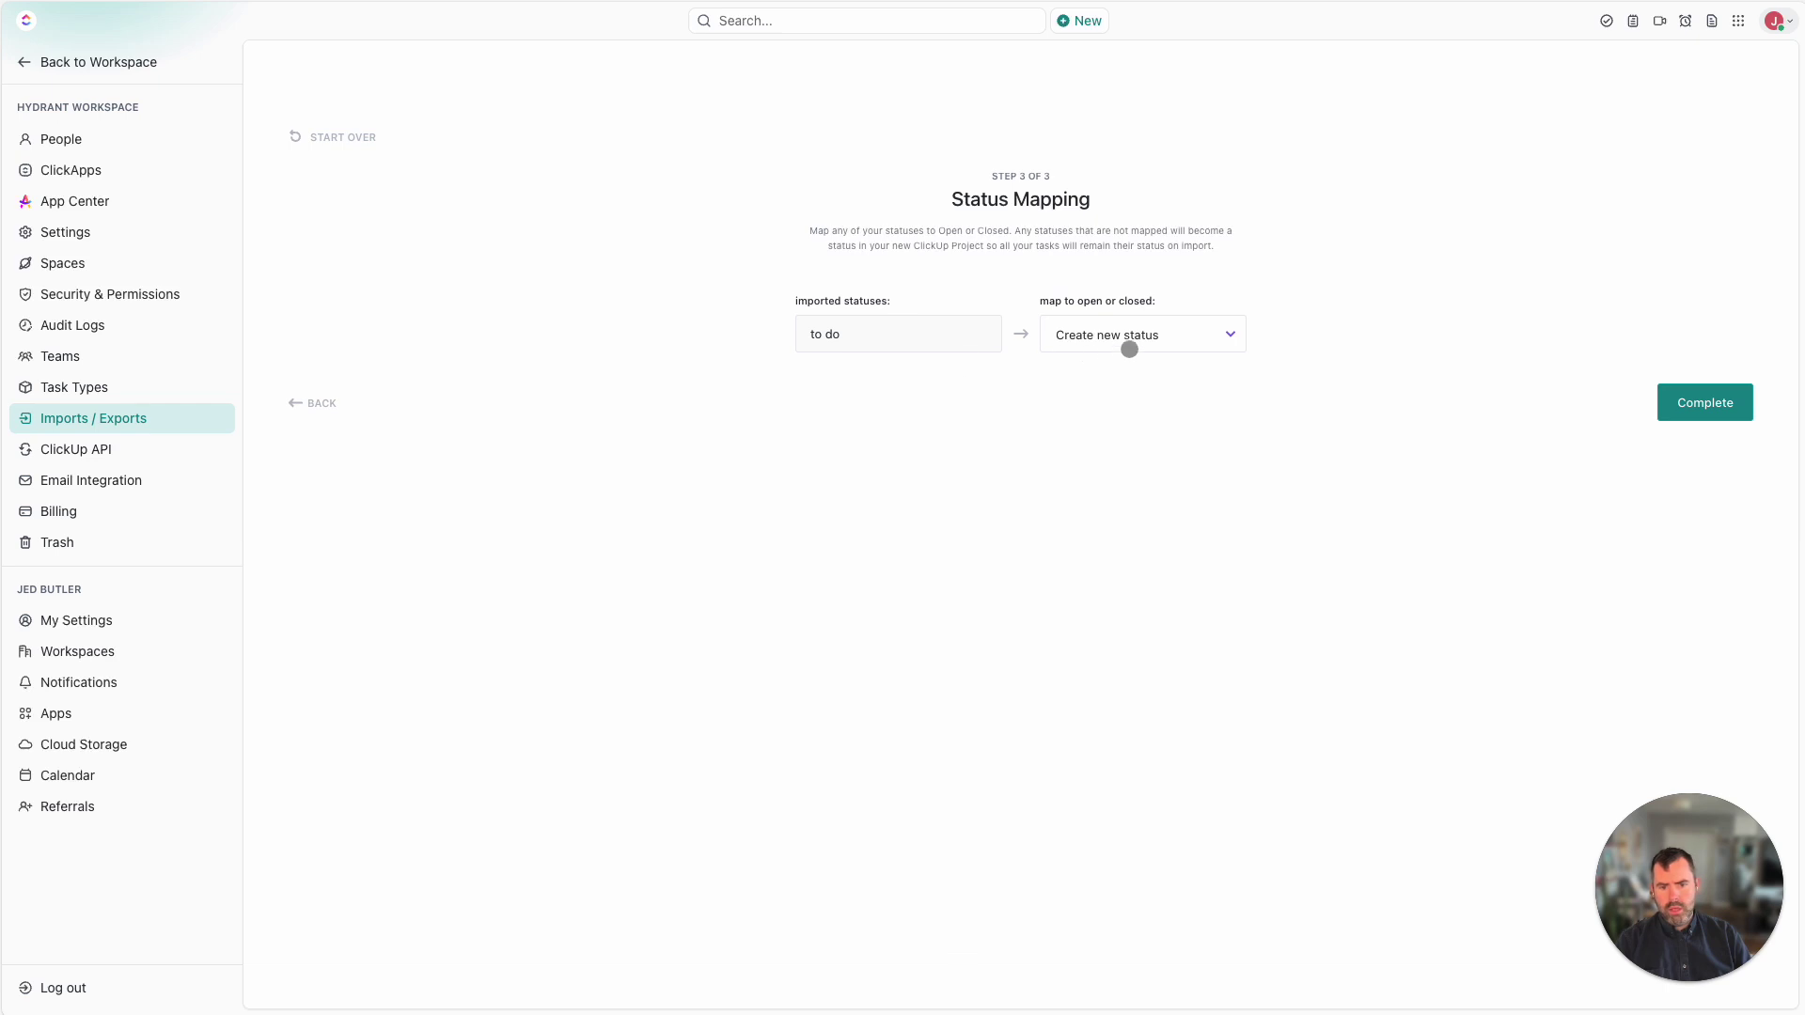
left_click(1164, 348)
left_click(1086, 391)
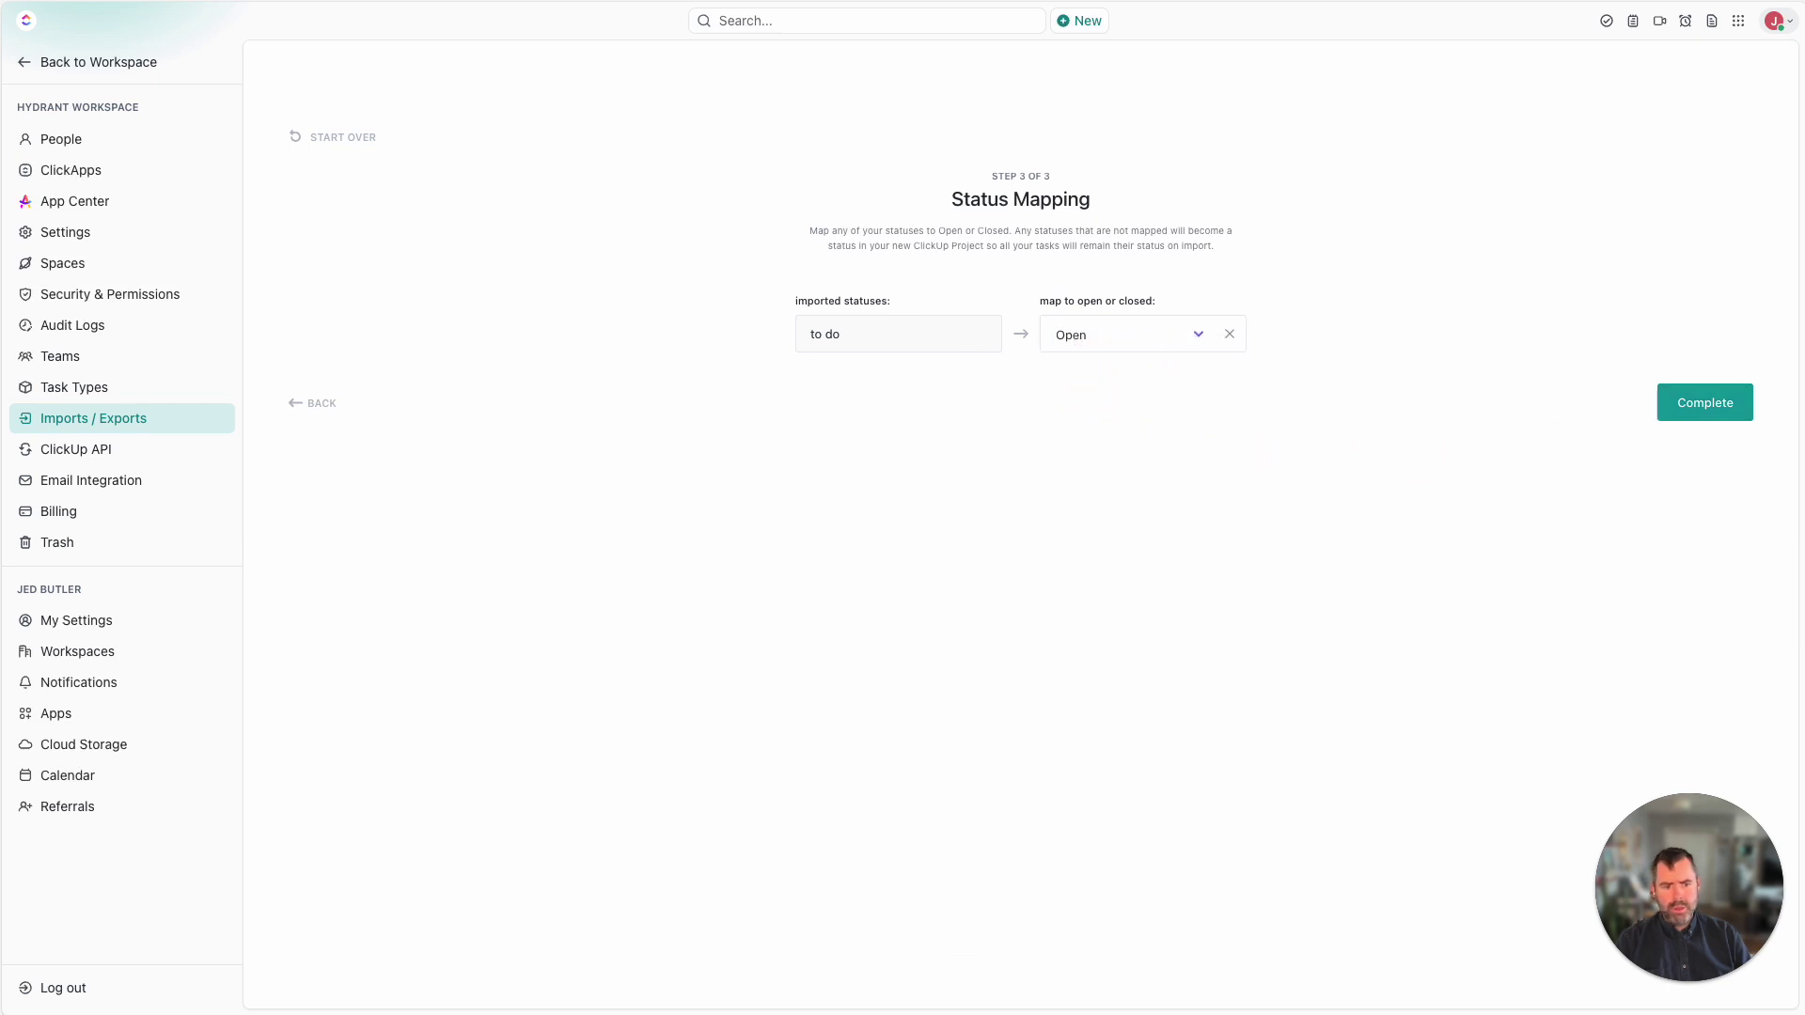
left_click(1706, 403)
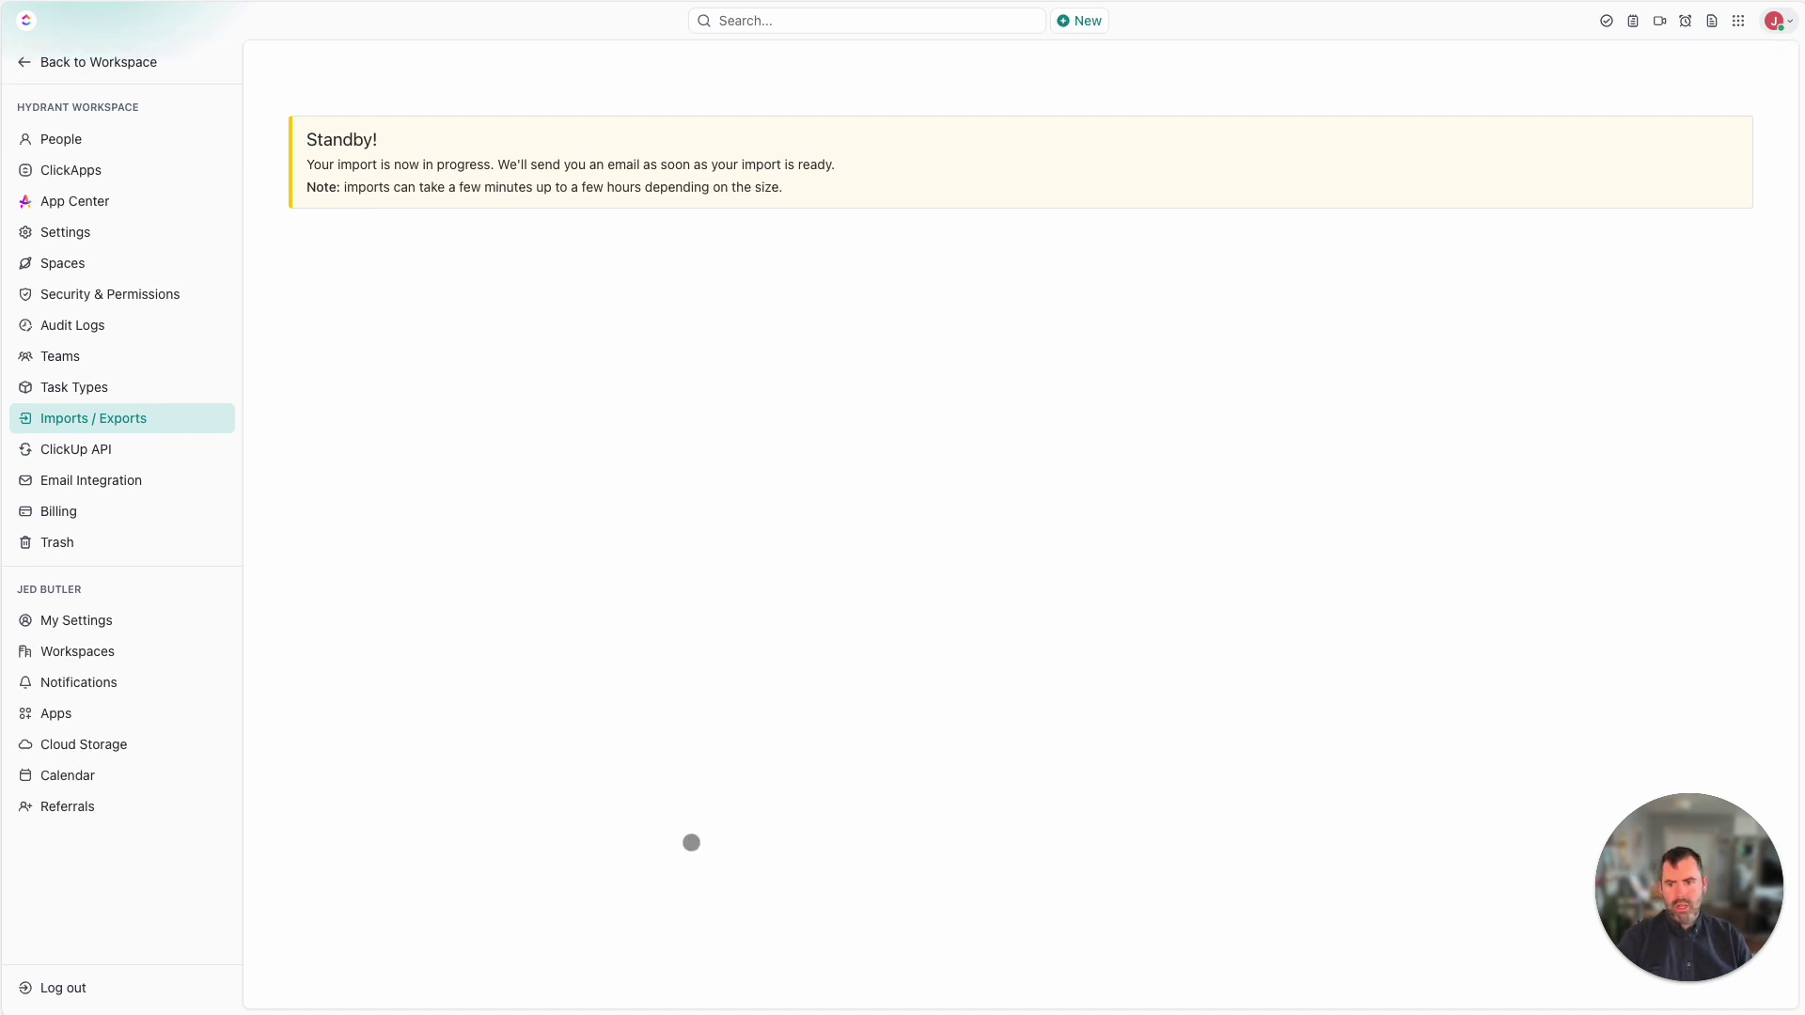
Step: Return to the workspace and inspect the imported "Implement form validation" task, then close it
left_click(23, 57)
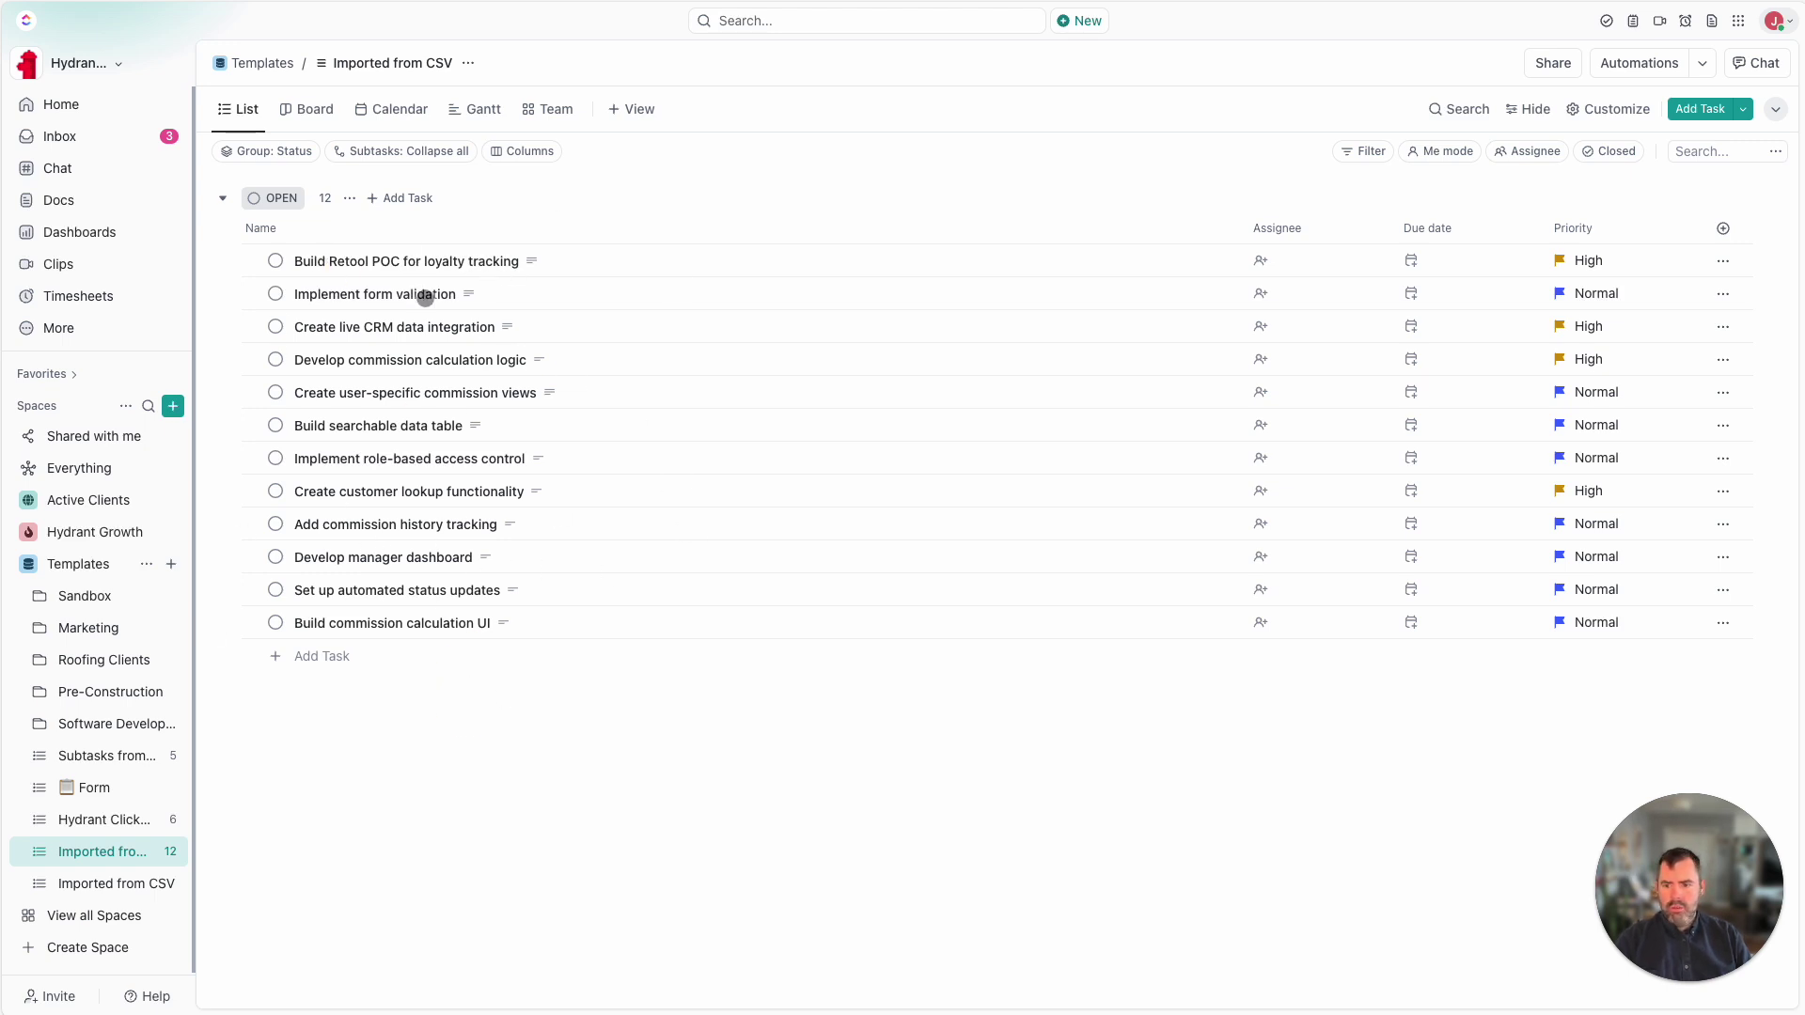
left_click(386, 292)
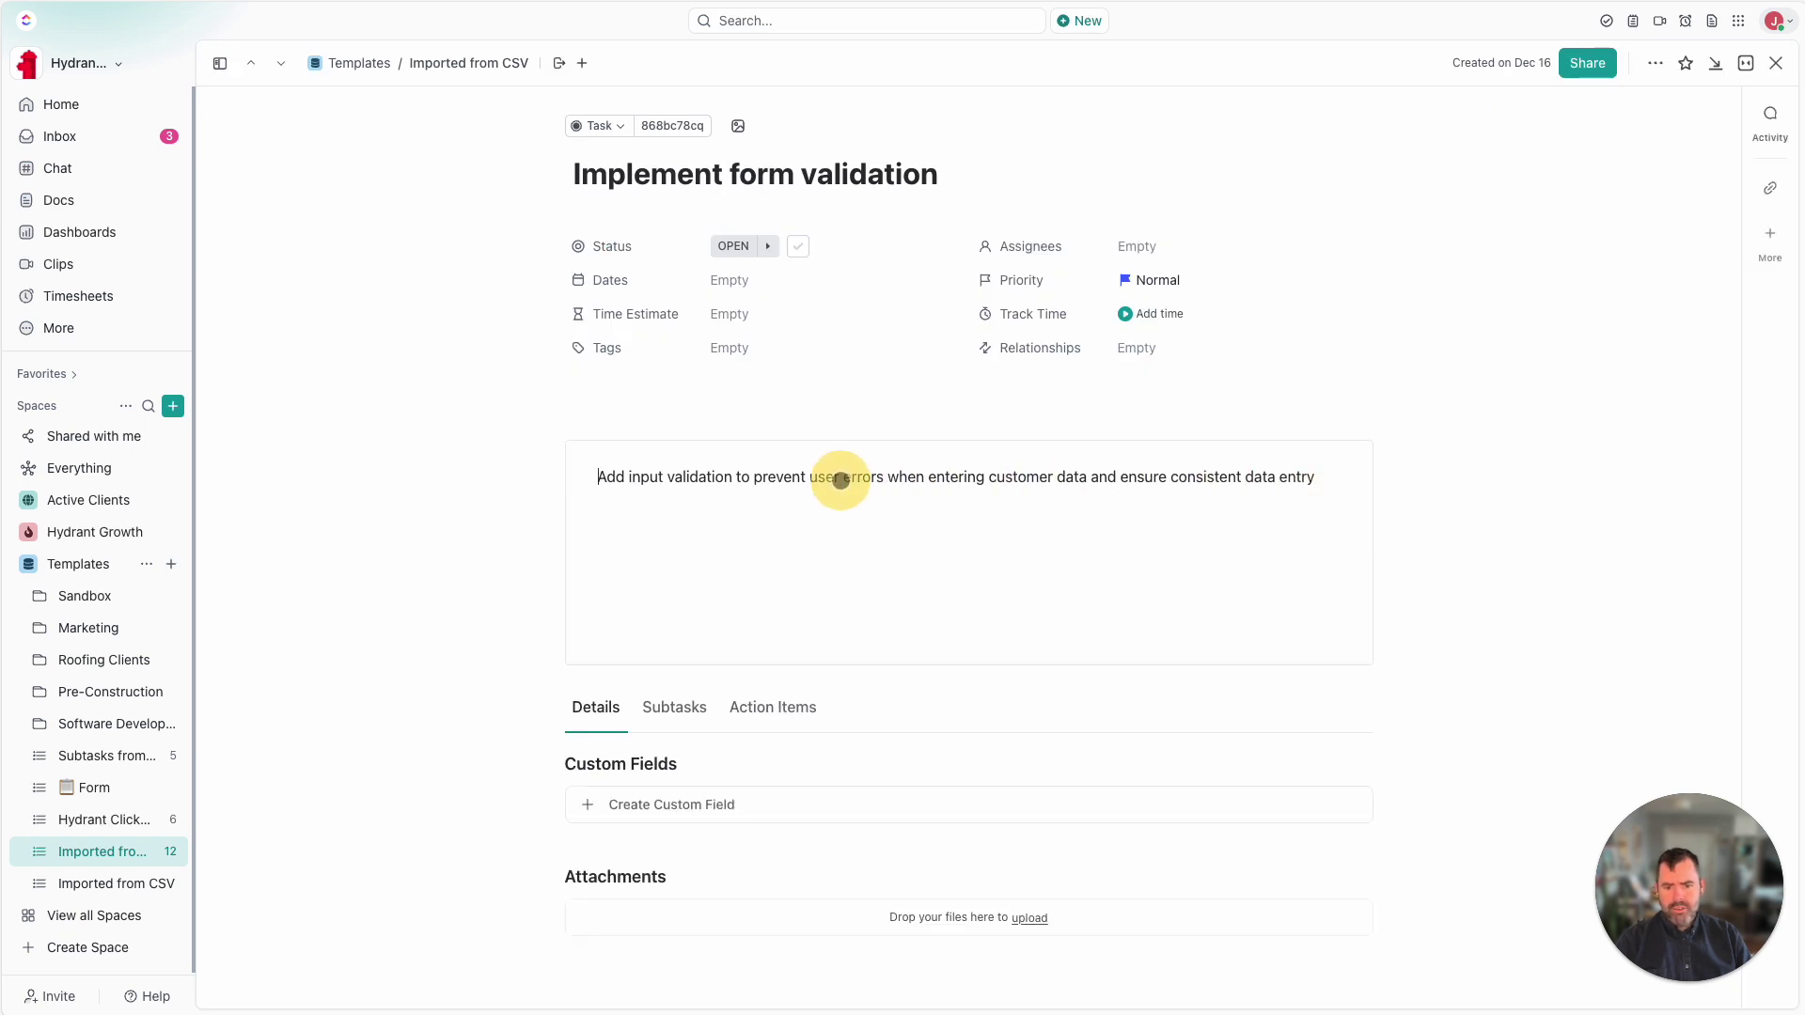
left_click(1775, 63)
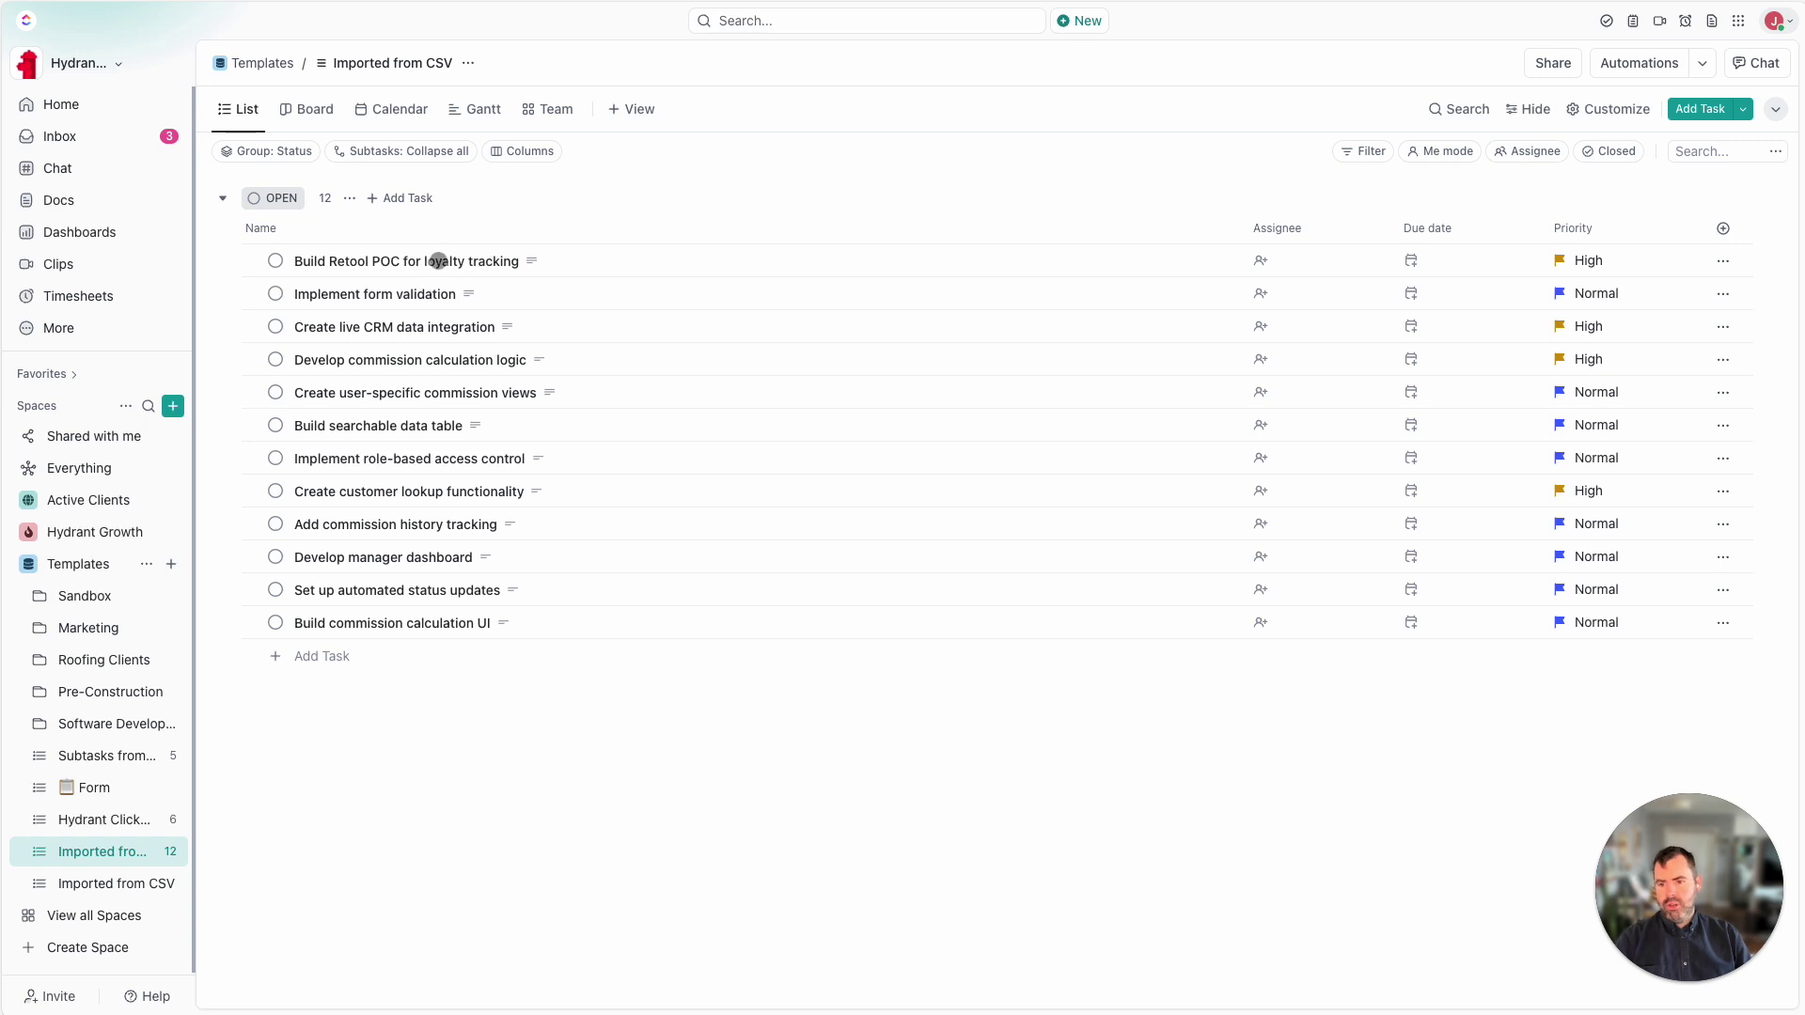
Step: Add a checklist named "Success Criteria" to the action items of the "Create user-specific commission views" task
left_click(409, 392)
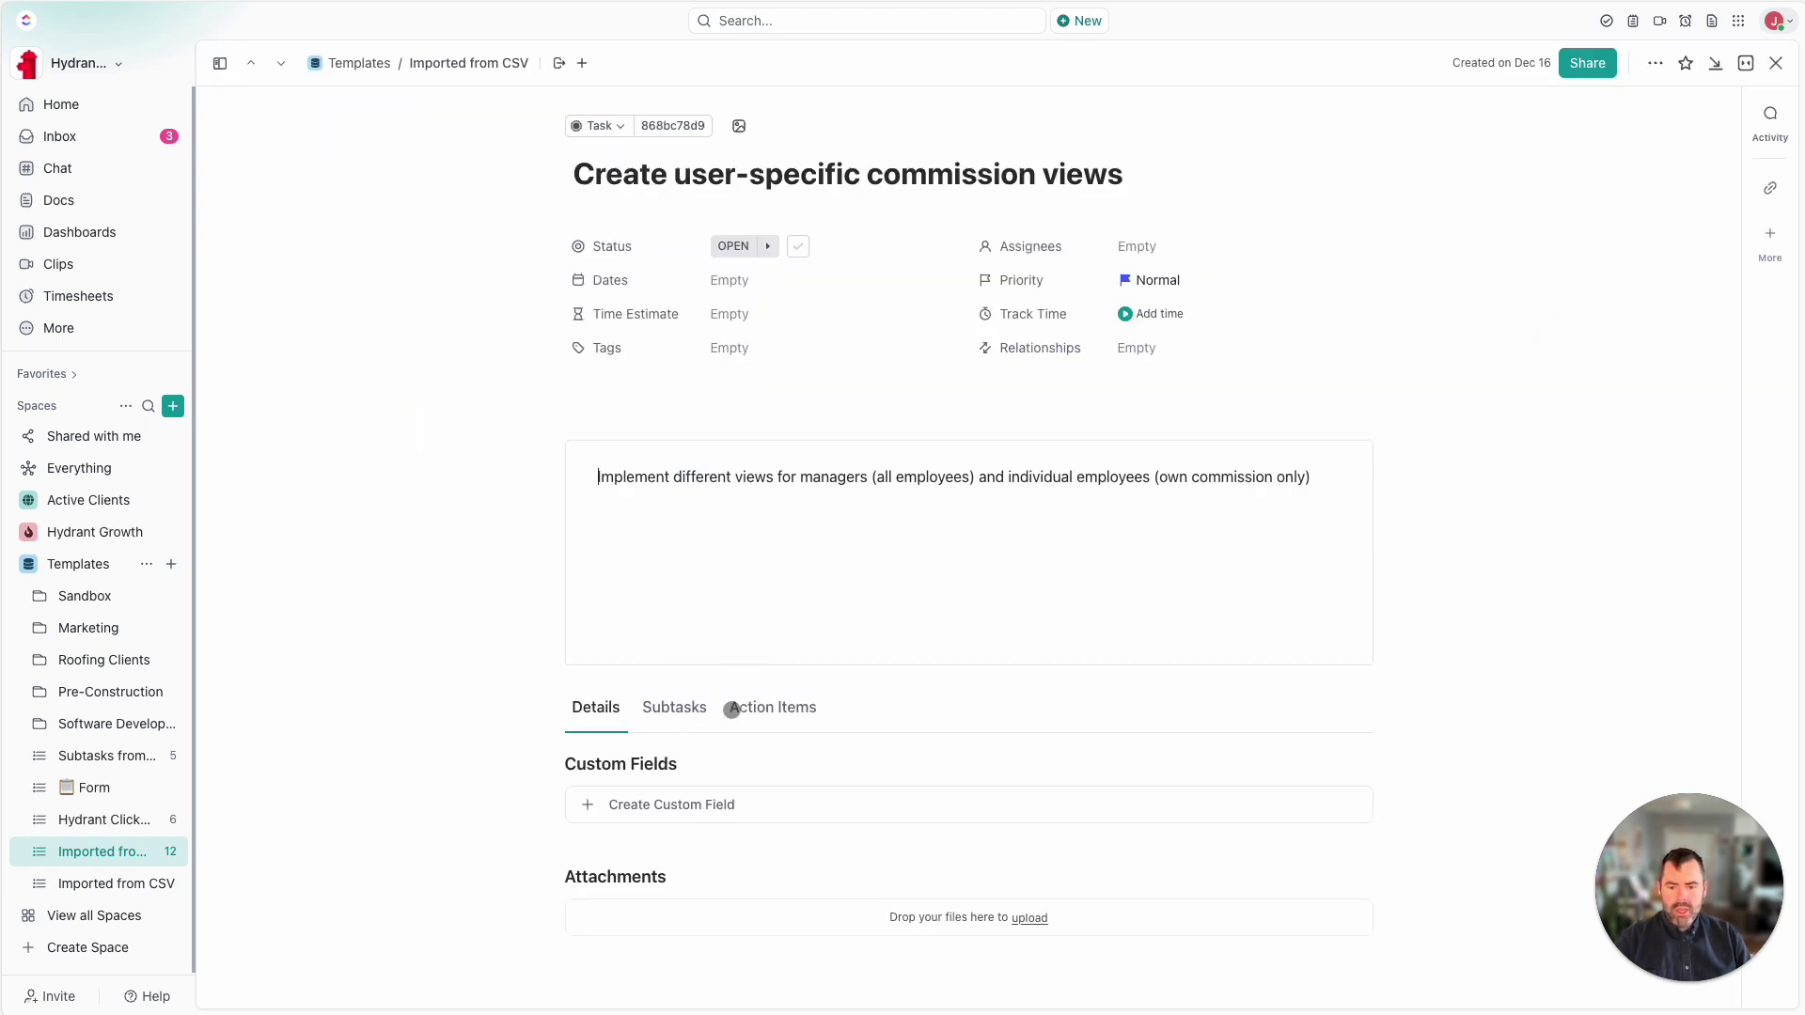
left_click(773, 707)
left_click(696, 817)
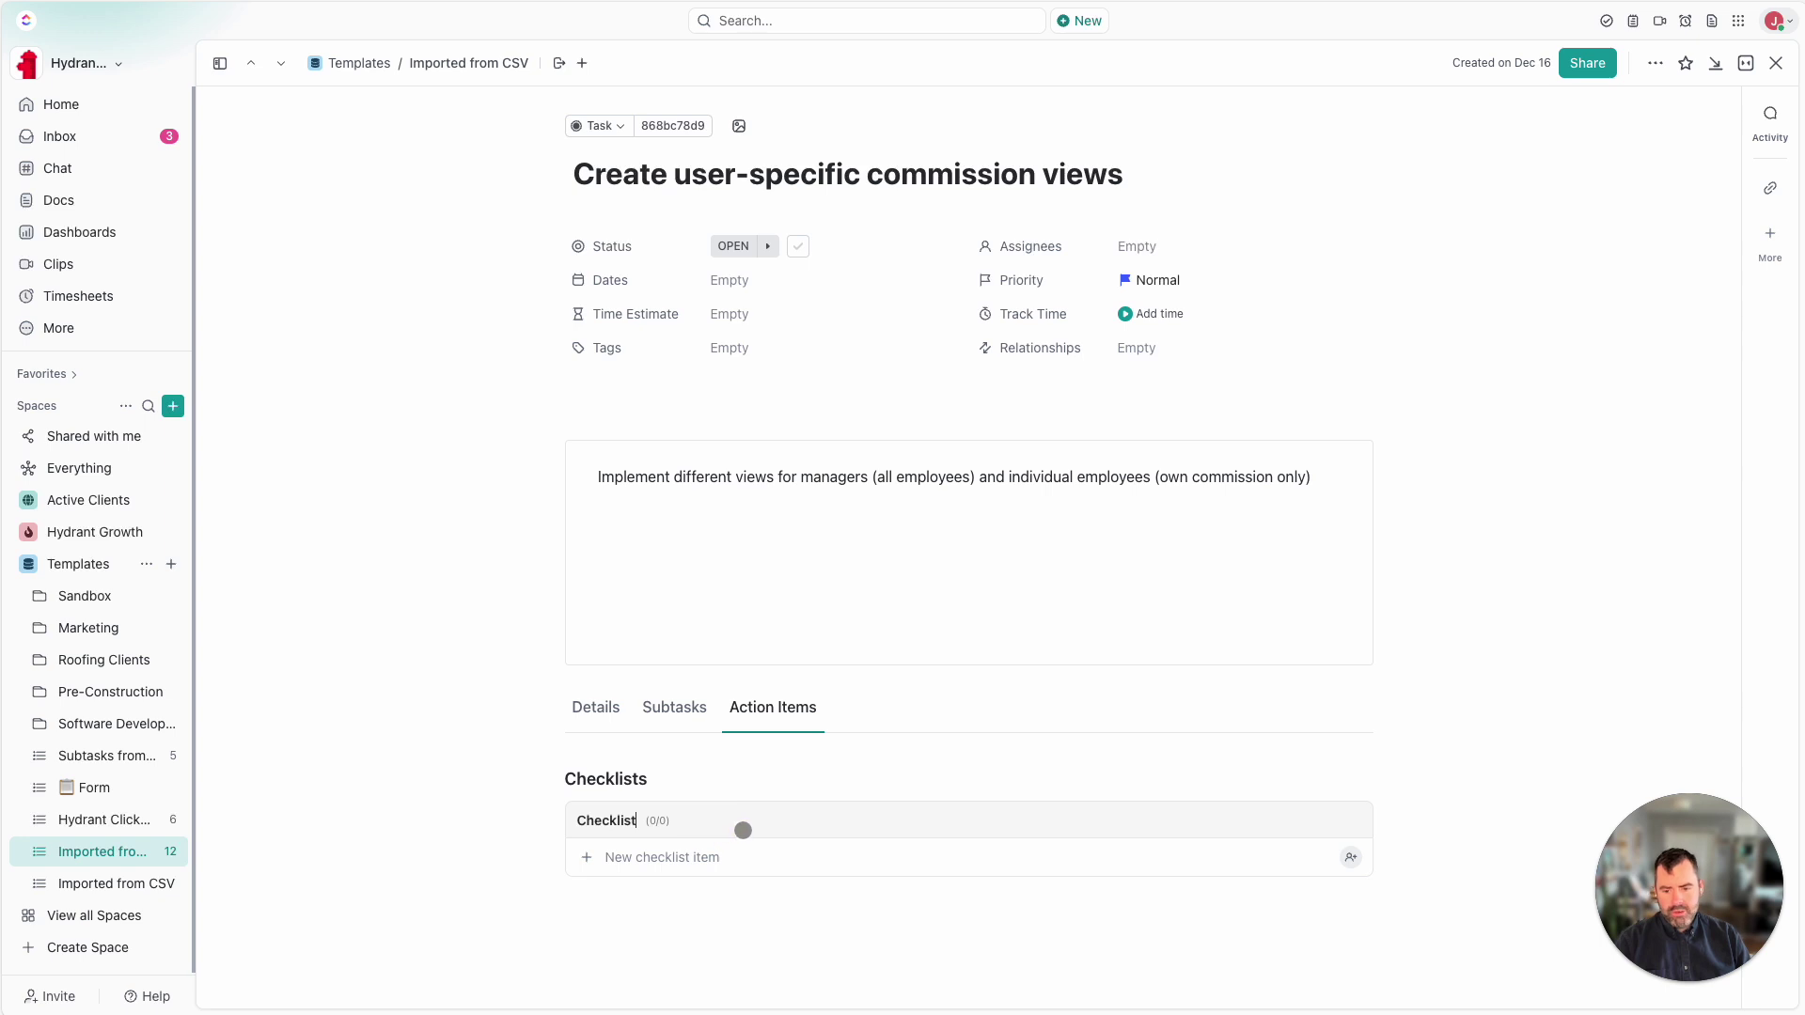
key("super+a")
type("Succ")
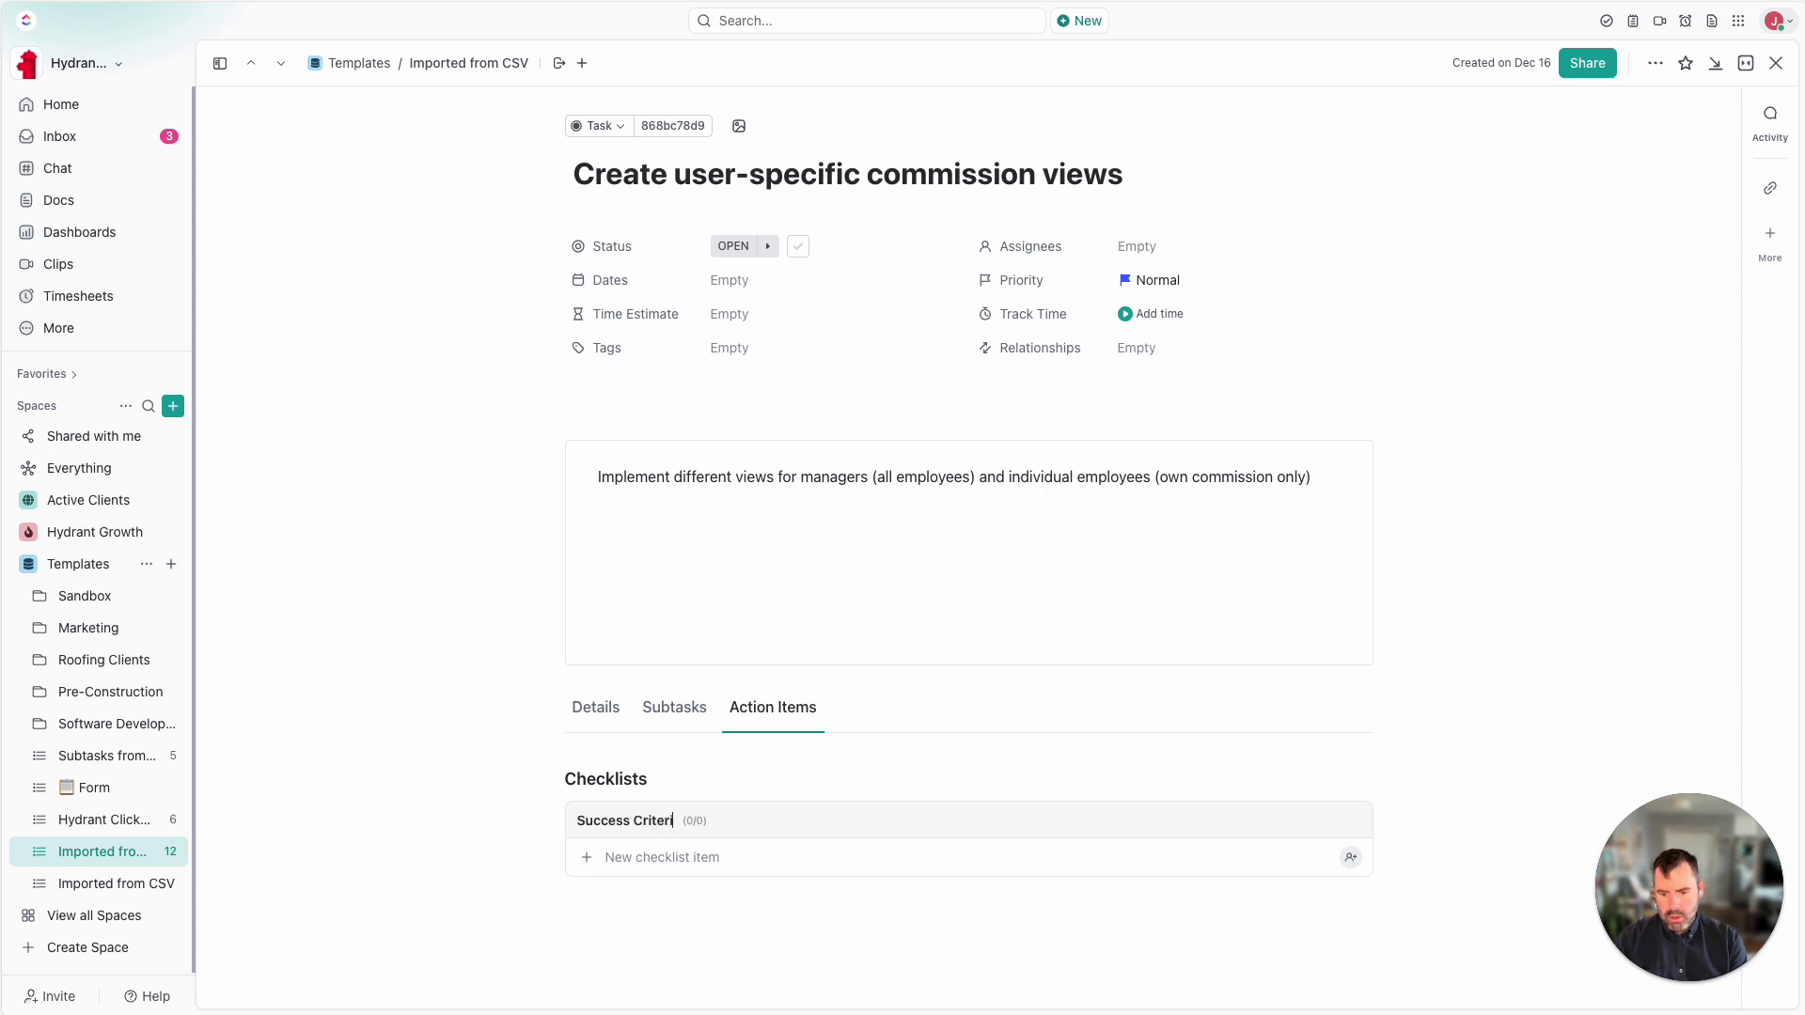
left_click(722, 908)
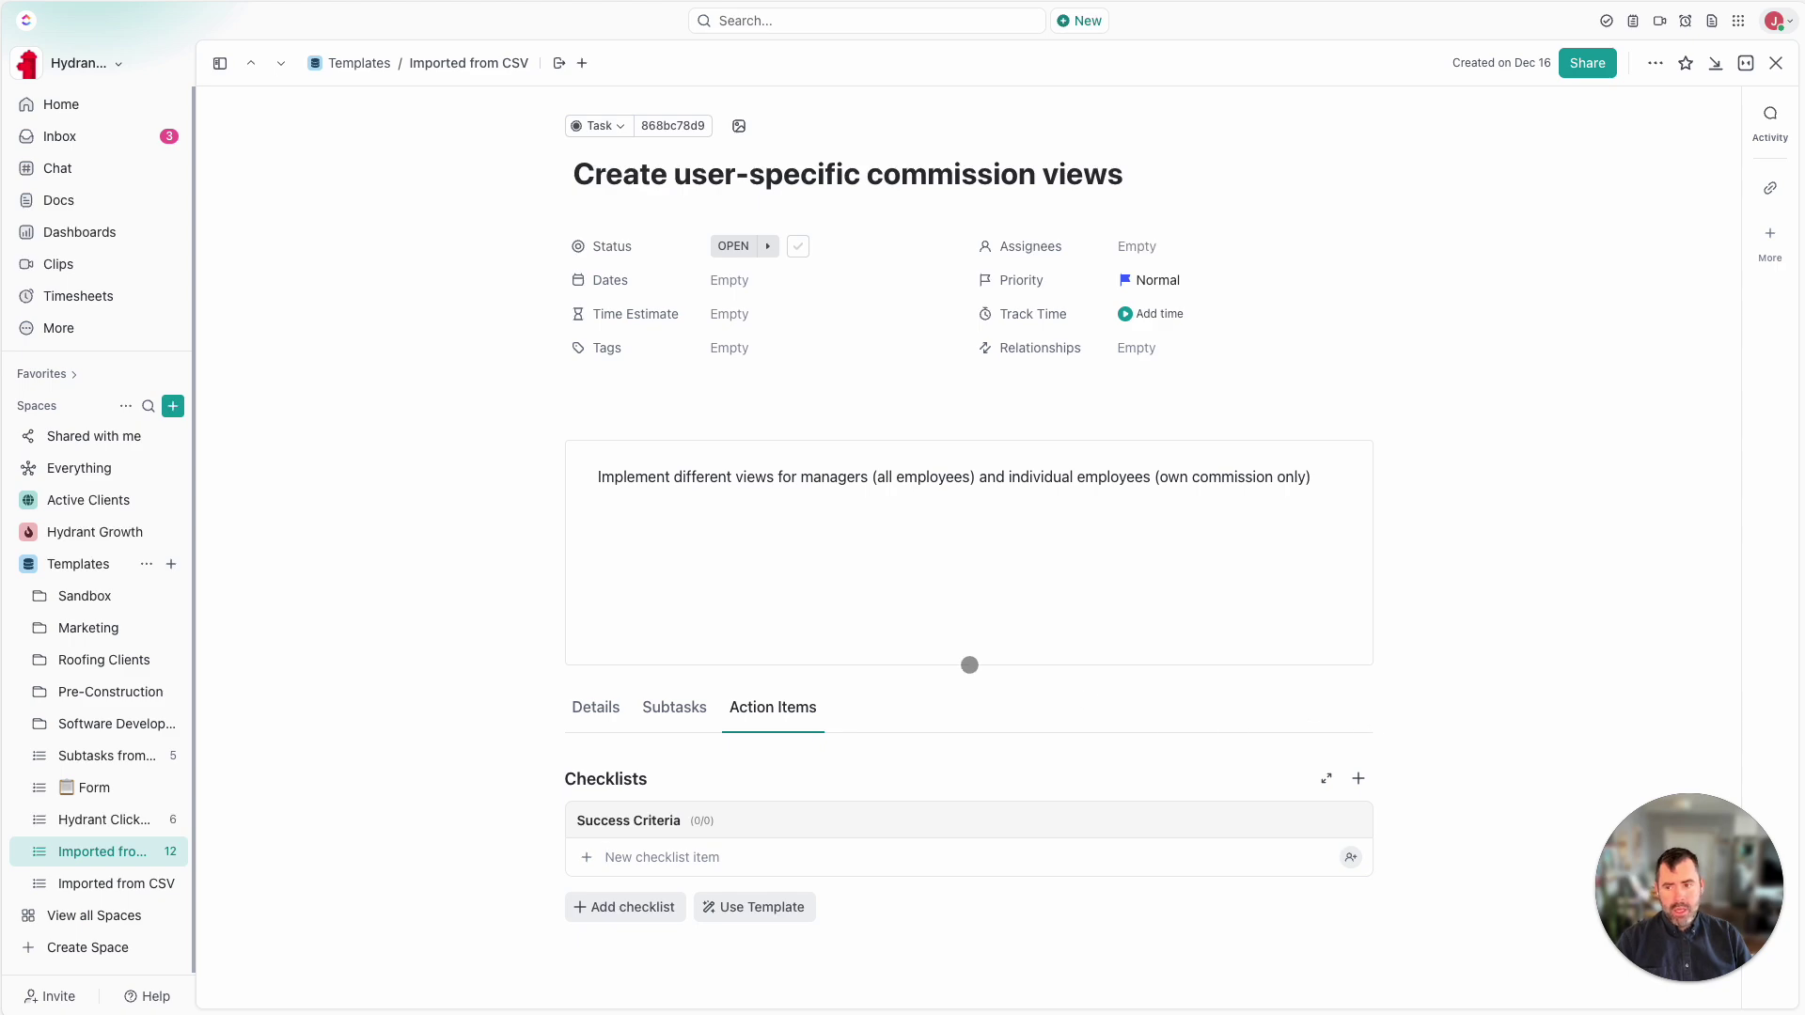
Step: Revisit the CSV changes and file instructions in the Claude conversation, and reopen the "Imported from CSV" task list in ClickUp
key("ctrl+Tab")
scroll(560, 576, "up", 4)
scroll(560, 577, "down", 1)
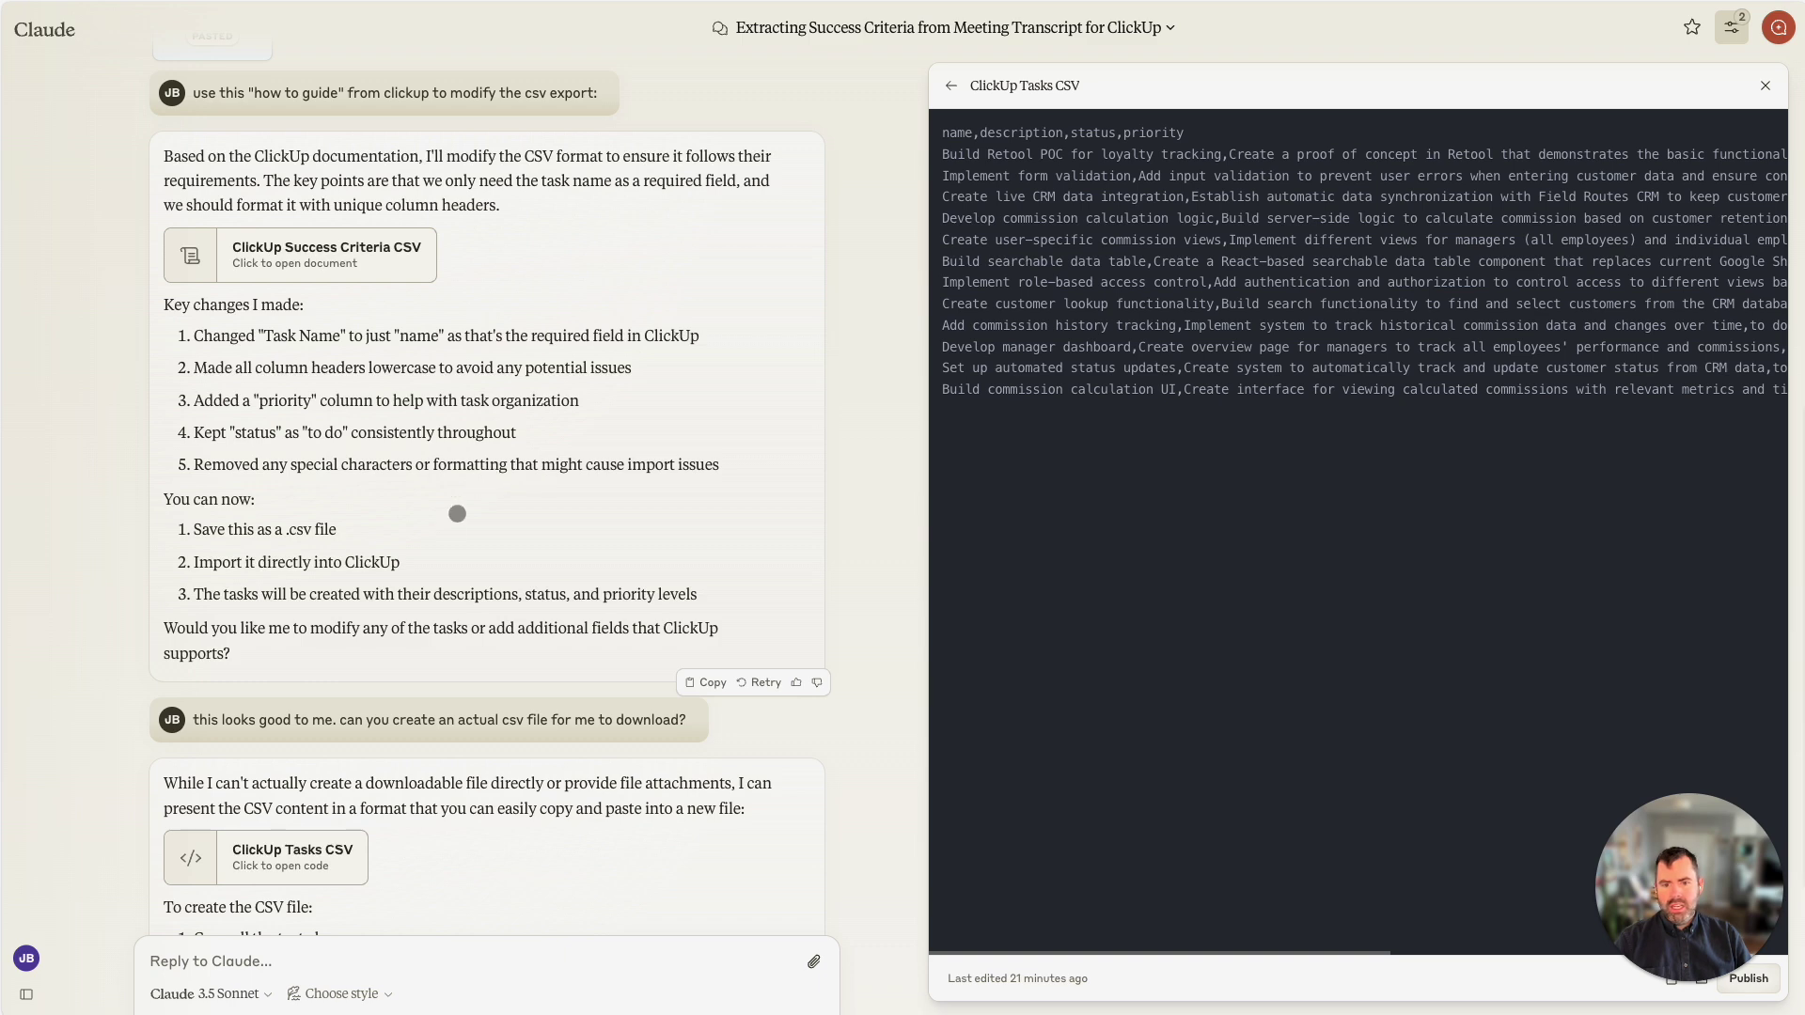
scroll(590, 654, "down", 1)
scroll(602, 658, "down", 2)
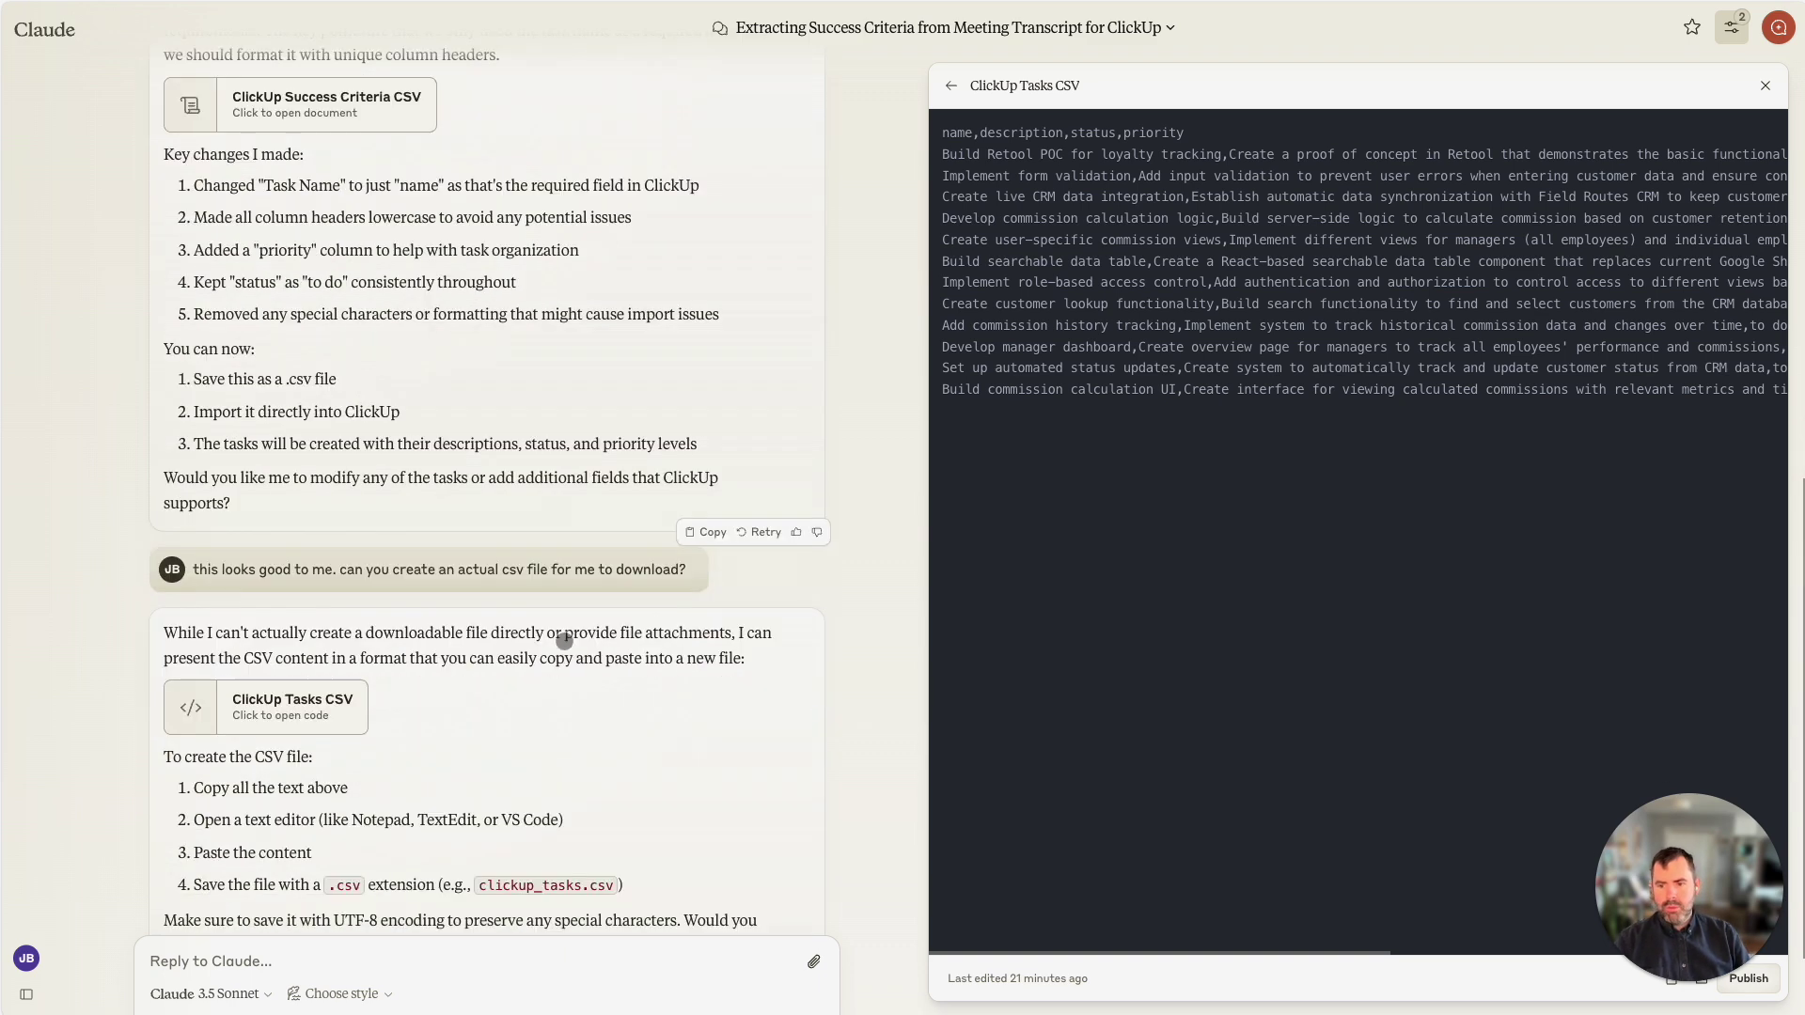
scroll(564, 670, "up", 1)
scroll(508, 649, "down", 4)
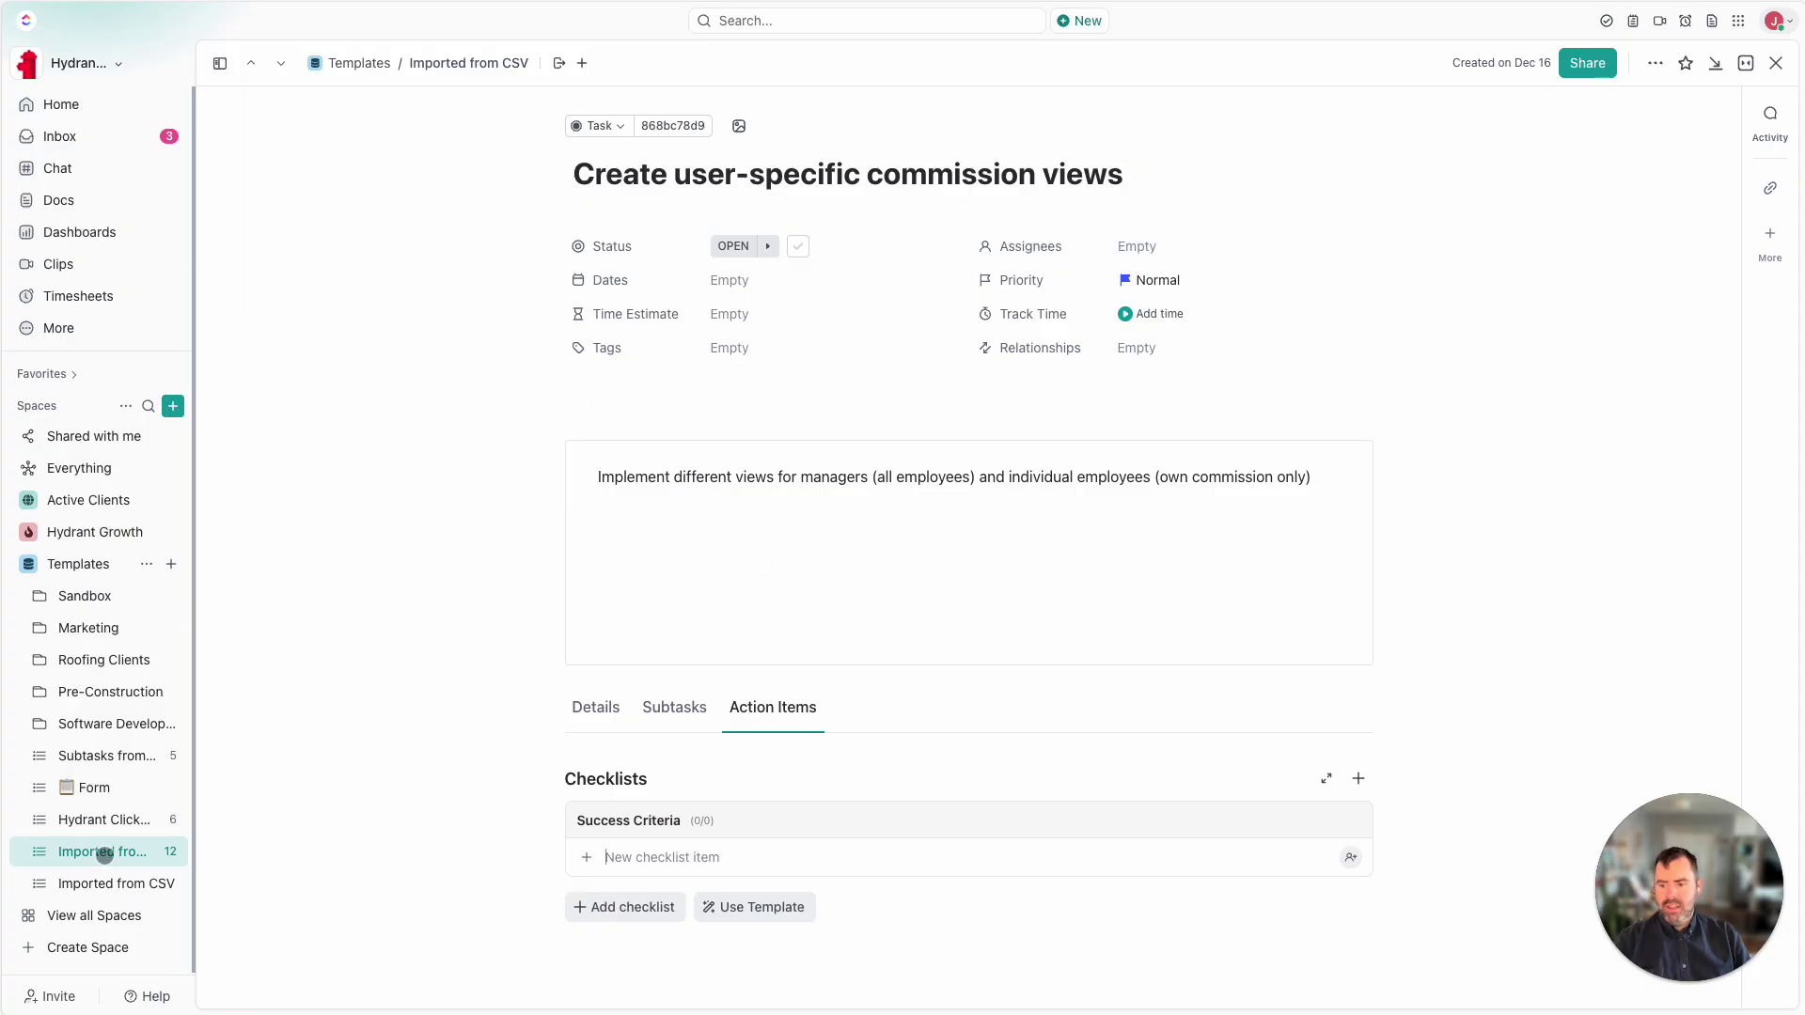
left_click(111, 856)
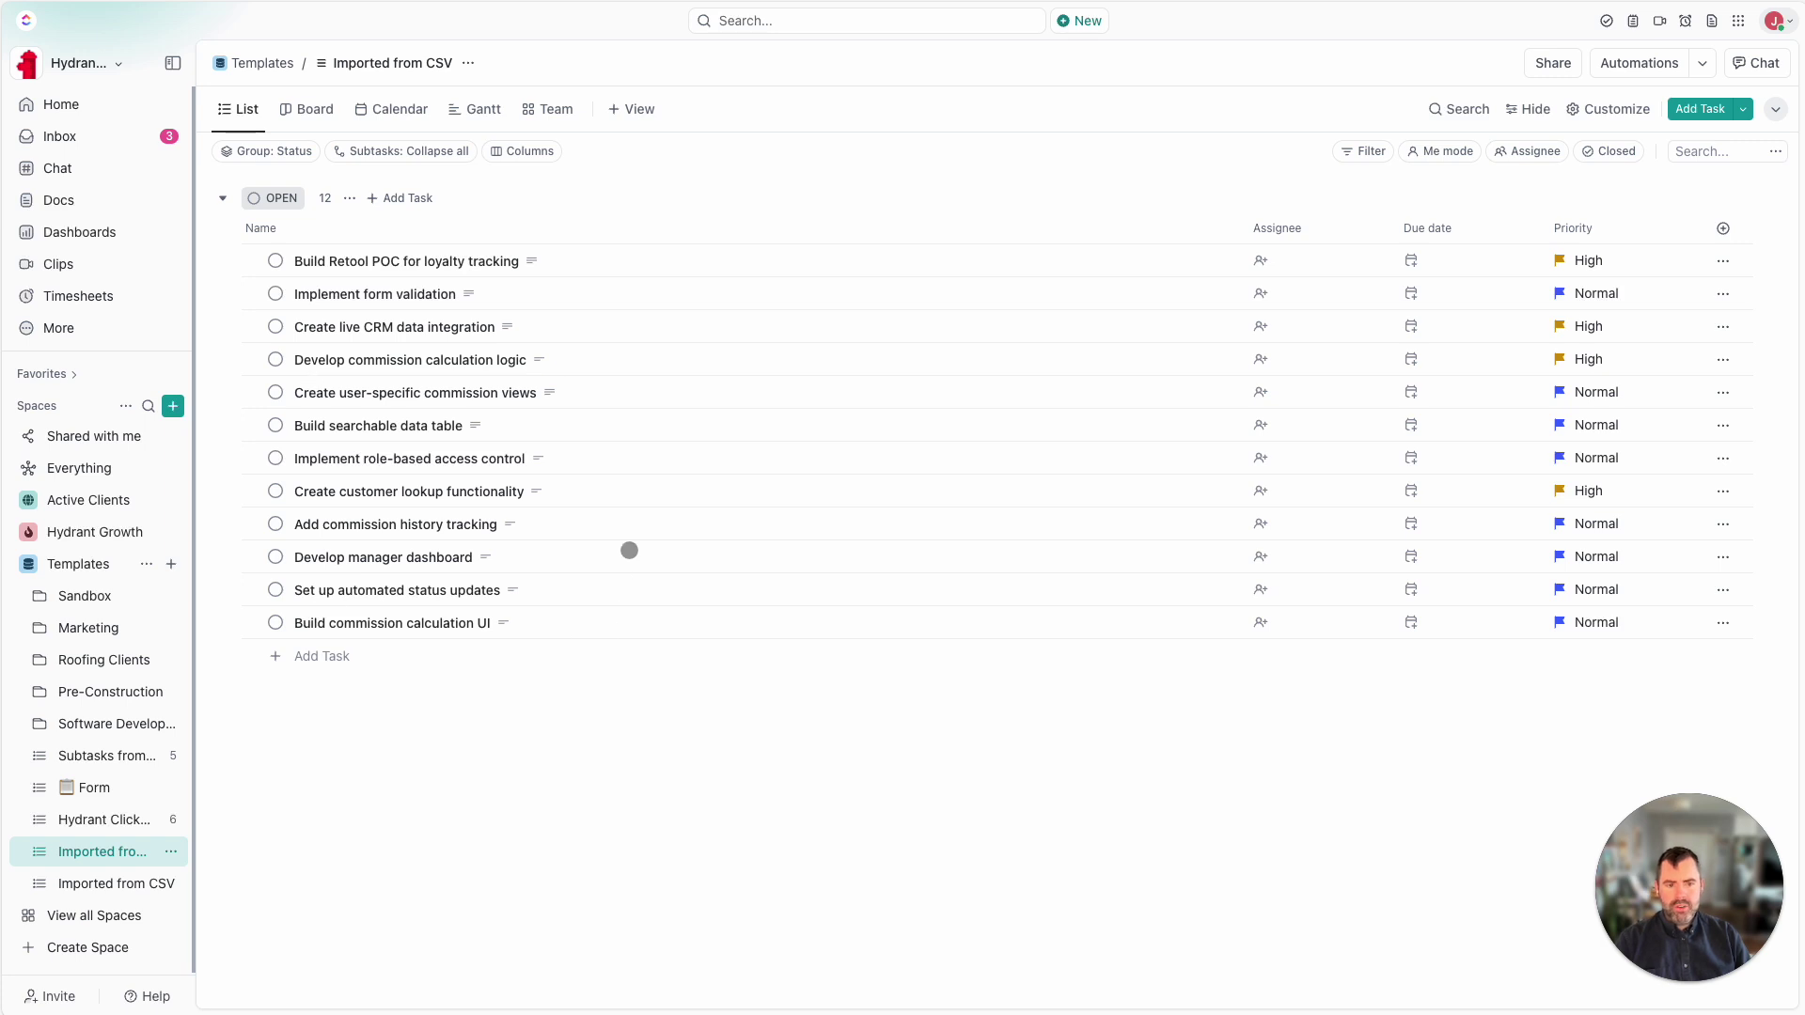